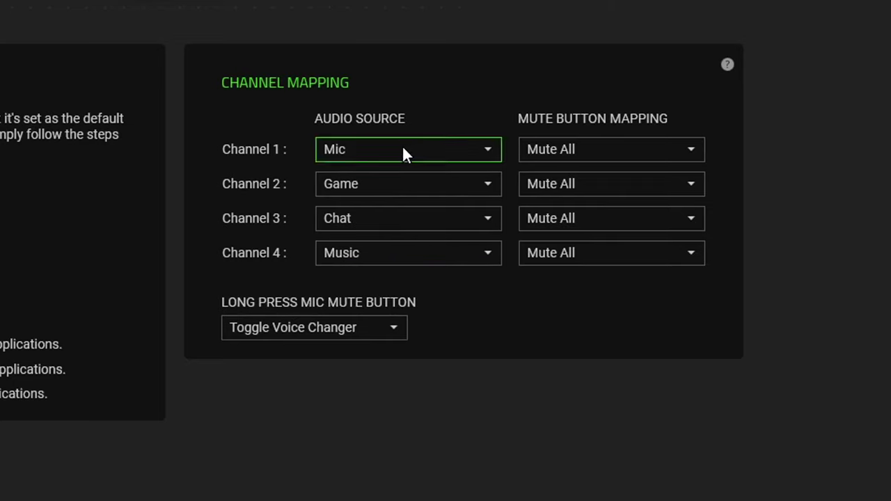
# Step: Examine the audio source options available for Channel 4 in the channel mapping
pyautogui.click(408, 255)
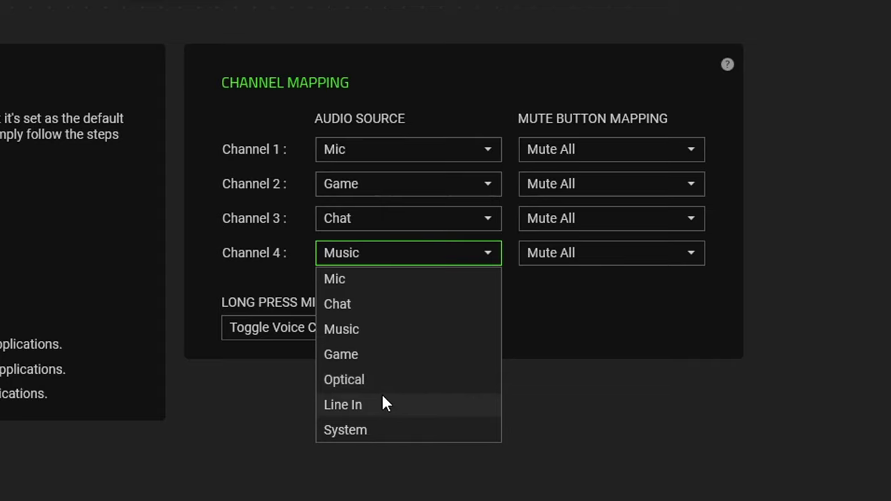
pyautogui.click(208, 248)
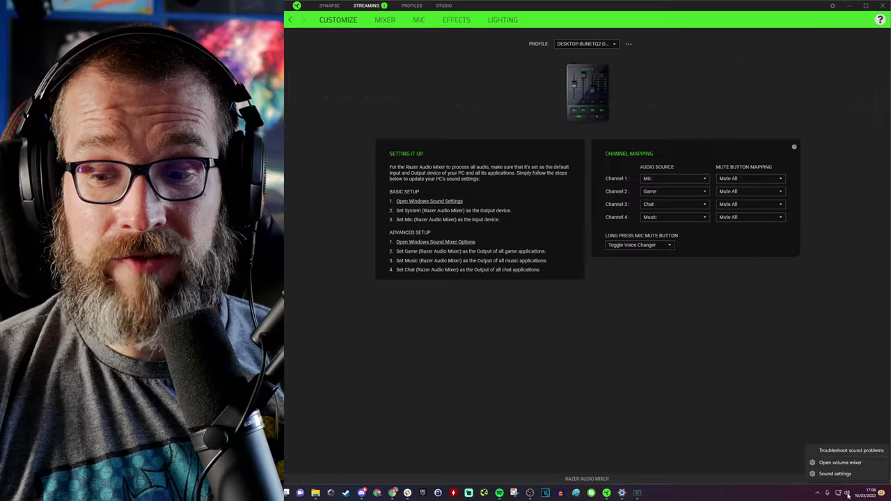
# Step: Review the default output and input devices in the Windows sound settings, and return to the Razer audio mixer
pyautogui.click(835, 474)
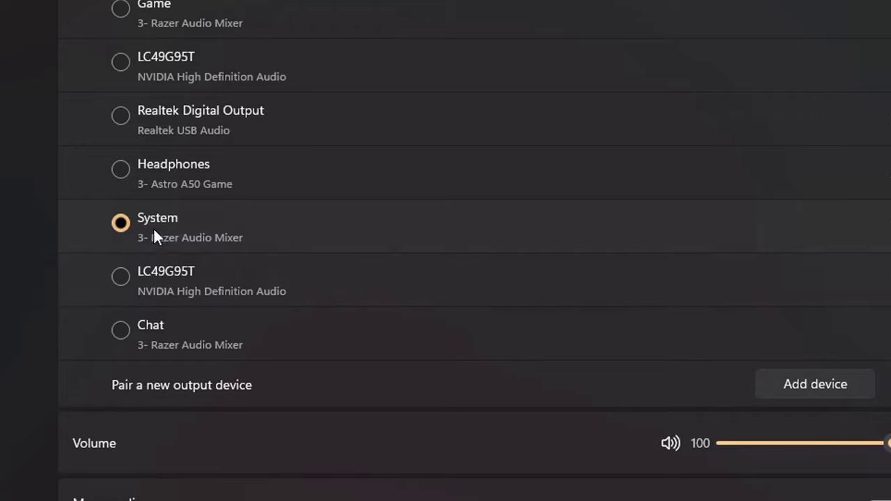
pyautogui.scroll(-10, 185, 238)
pyautogui.scroll(2, 189, 248)
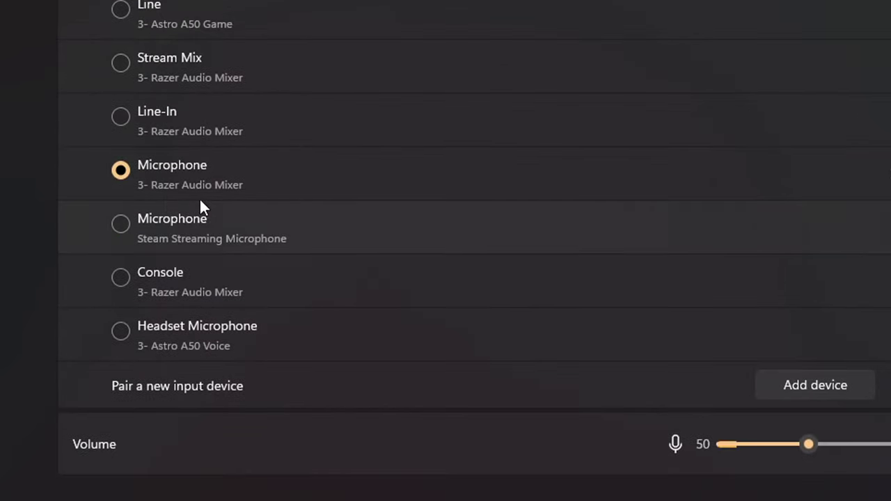
pyautogui.scroll(3, 215, 199)
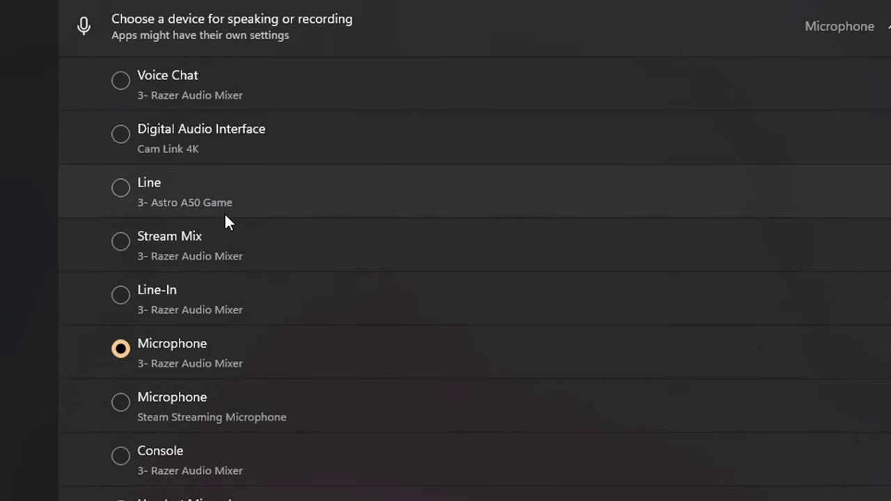
pyautogui.scroll(9, 224, 212)
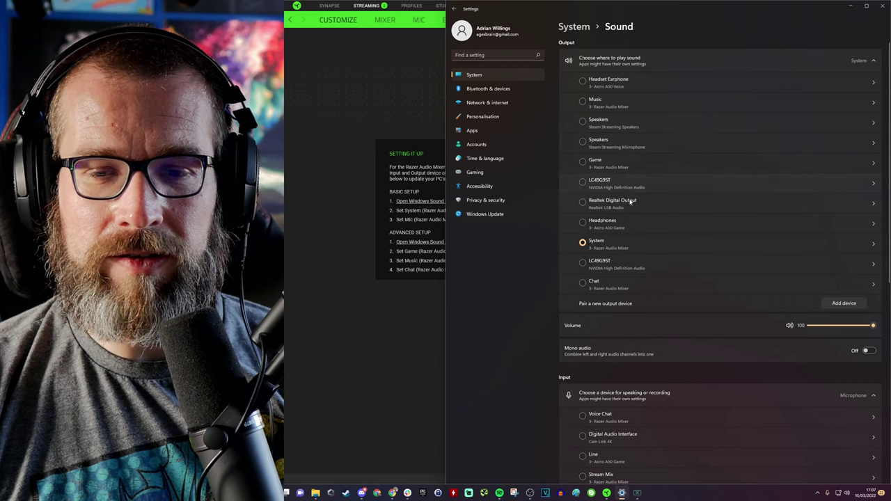
pyautogui.scroll(-3, 631, 205)
pyautogui.scroll(3, 631, 205)
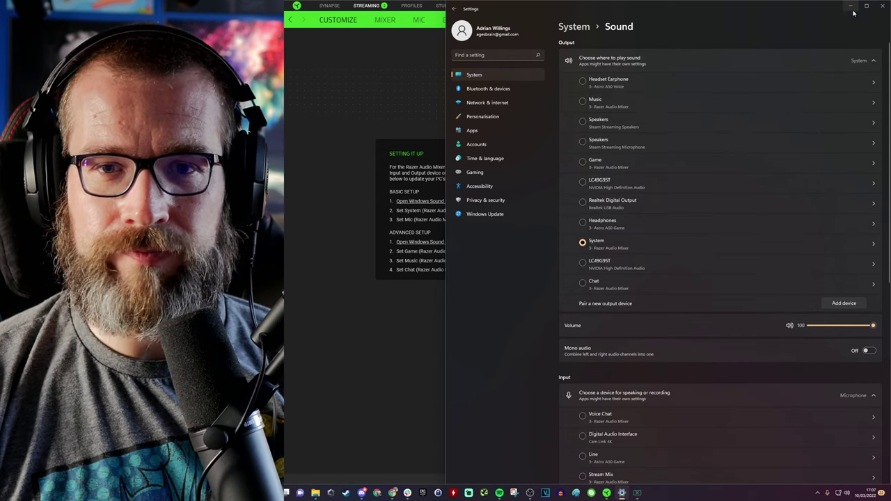
pyautogui.click(849, 7)
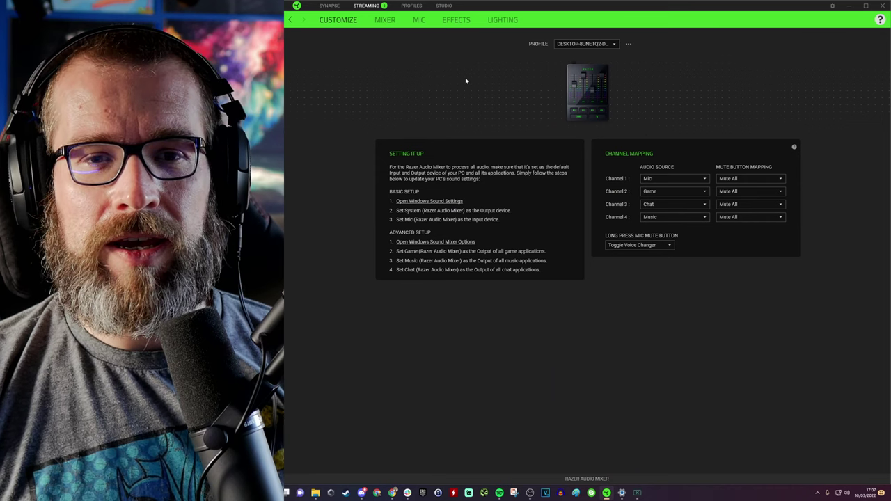
# Step: In the mixer, try the Playback Mix volume at -42.33 dB and restore it to 0 dB, and exclude Music from the Stream Mix routing
pyautogui.click(384, 21)
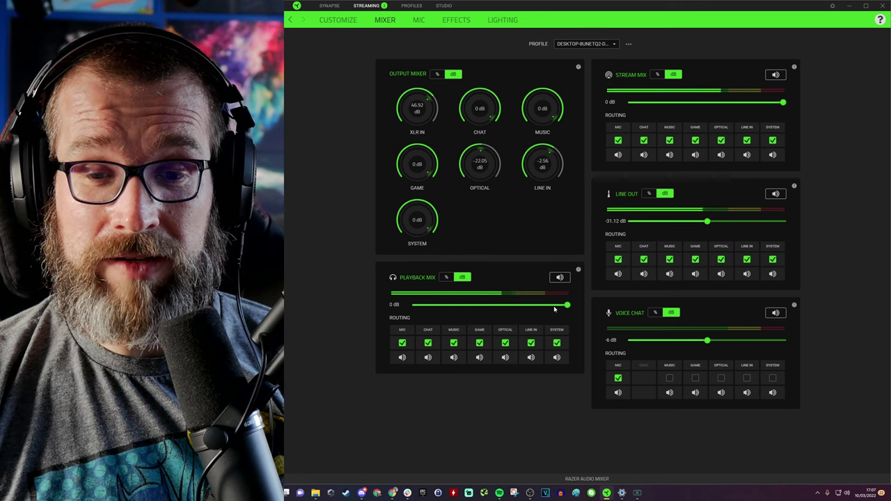
pyautogui.click(464, 307)
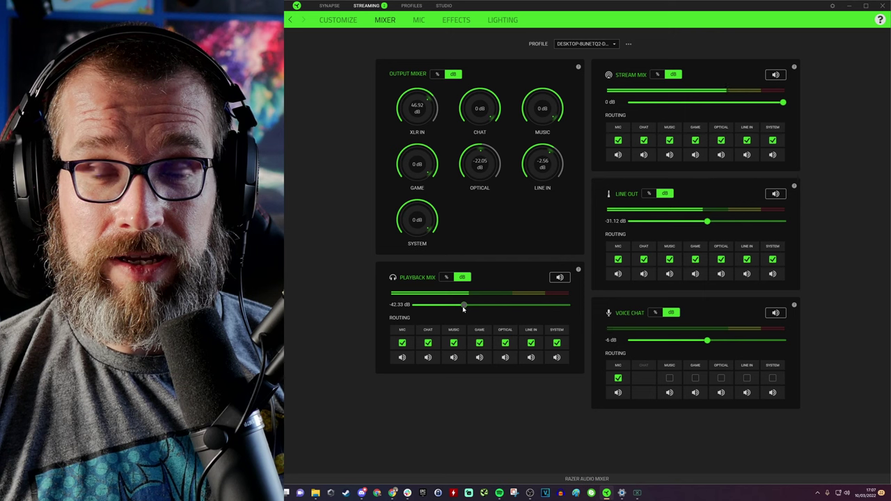
pyautogui.moveTo(463, 306); pyautogui.dragTo(566, 306)
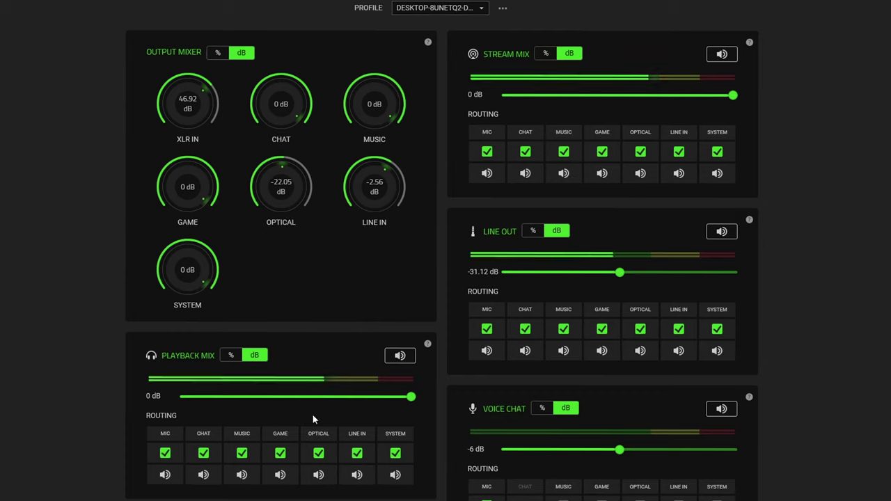
pyautogui.click(564, 152)
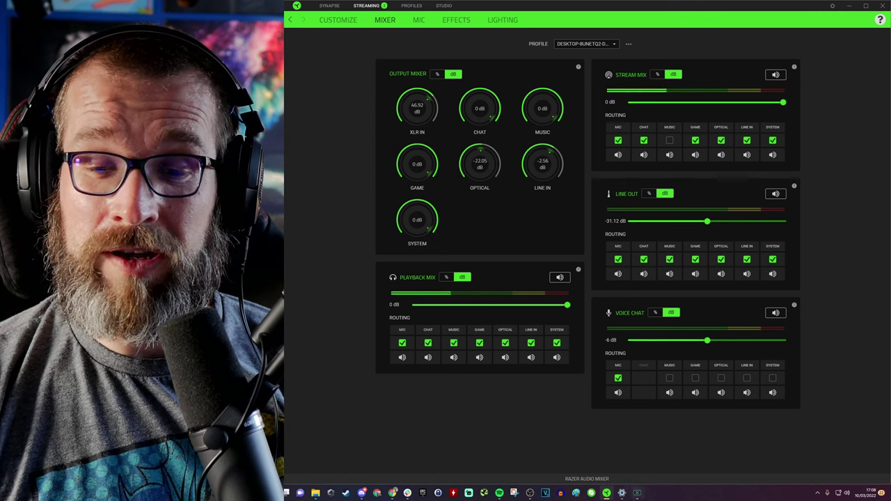
# Step: Switch to the Windows sound settings and open the volume mixer with the per-app devices
pyautogui.click(621, 492)
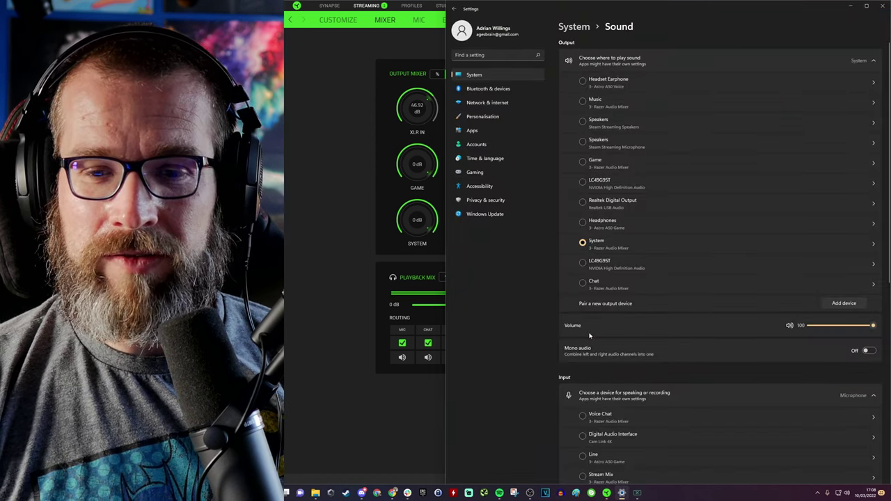
pyautogui.scroll(-4, 567, 334)
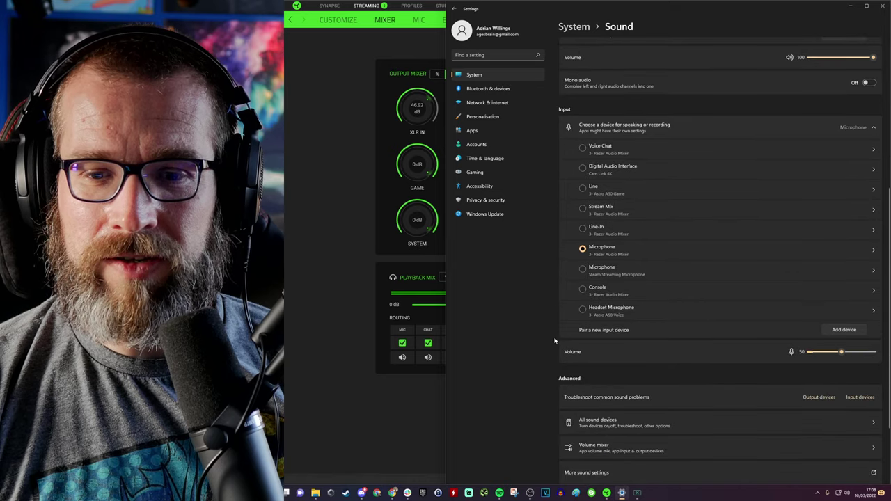
pyautogui.scroll(3, 560, 343)
pyautogui.scroll(-4, 556, 339)
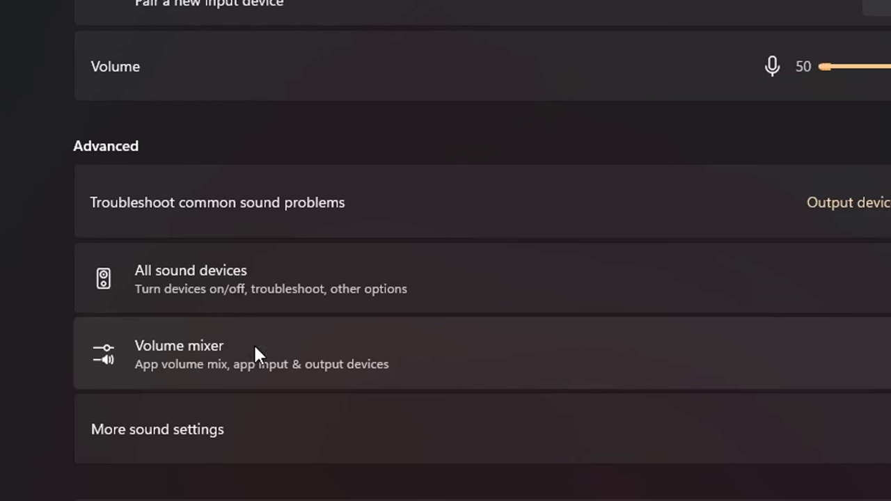
pyautogui.click(235, 364)
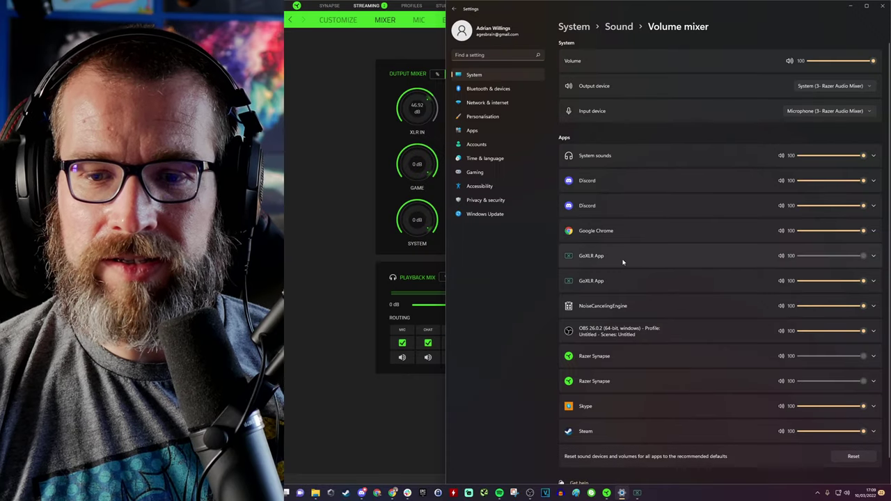
pyautogui.scroll(-1, 623, 260)
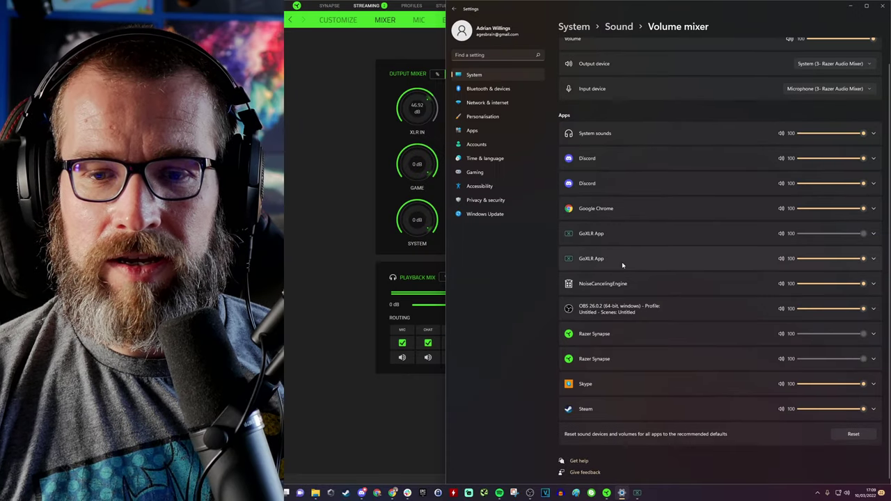
# Step: Start playback in Spotify and set Spotify Music's output device to Music (3- Razer Audio Mixer) in the Windows volume mixer
pyautogui.click(499, 493)
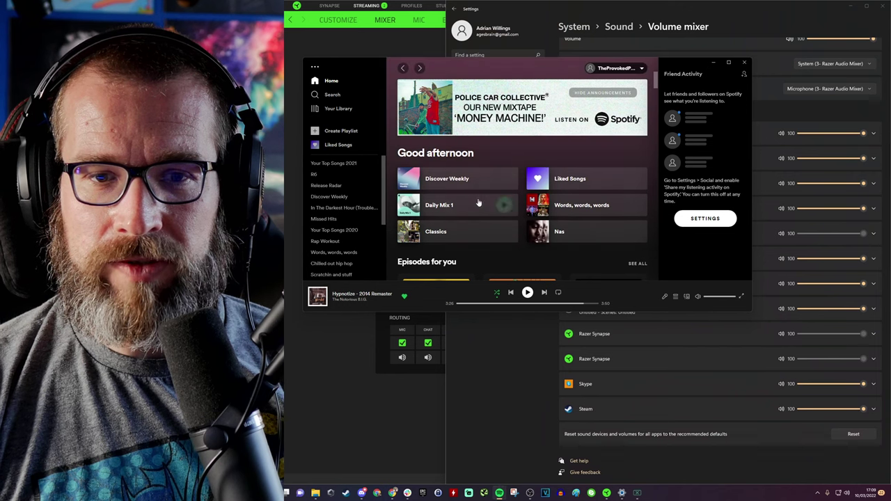
pyautogui.click(527, 293)
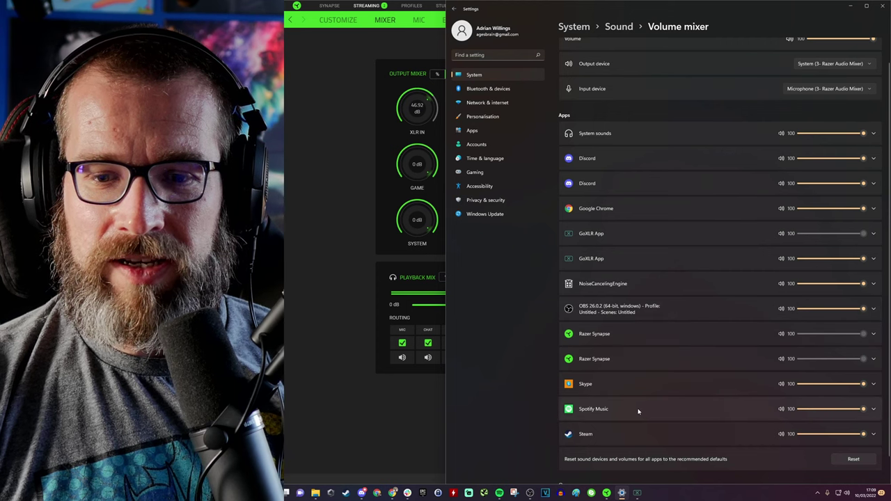
pyautogui.scroll(1, 636, 412)
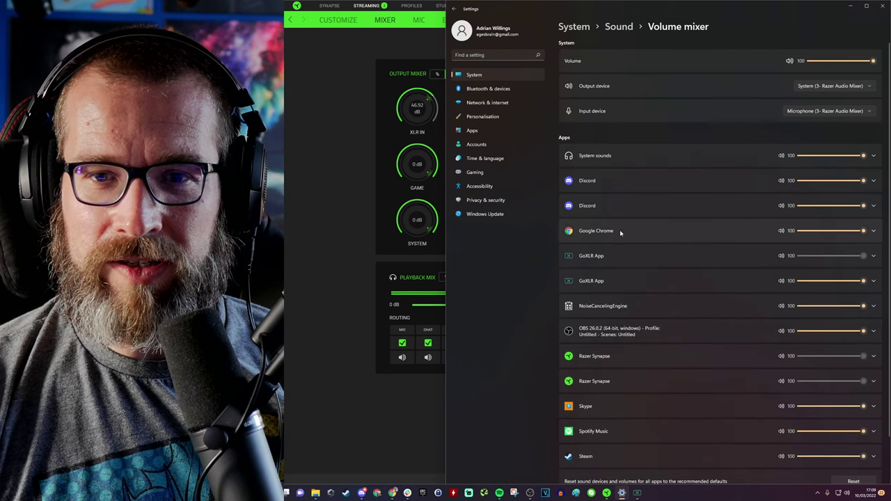
pyautogui.scroll(-2, 636, 412)
pyautogui.click(654, 385)
pyautogui.scroll(-2, 268, 279)
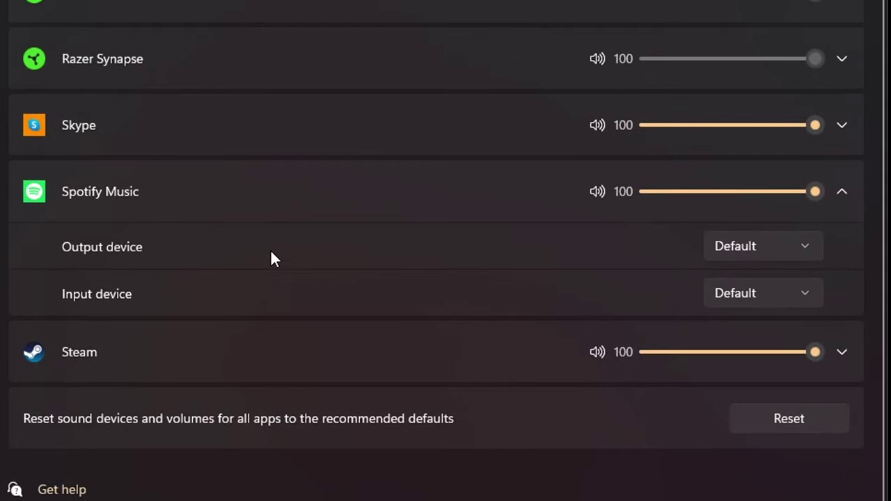
pyautogui.click(768, 251)
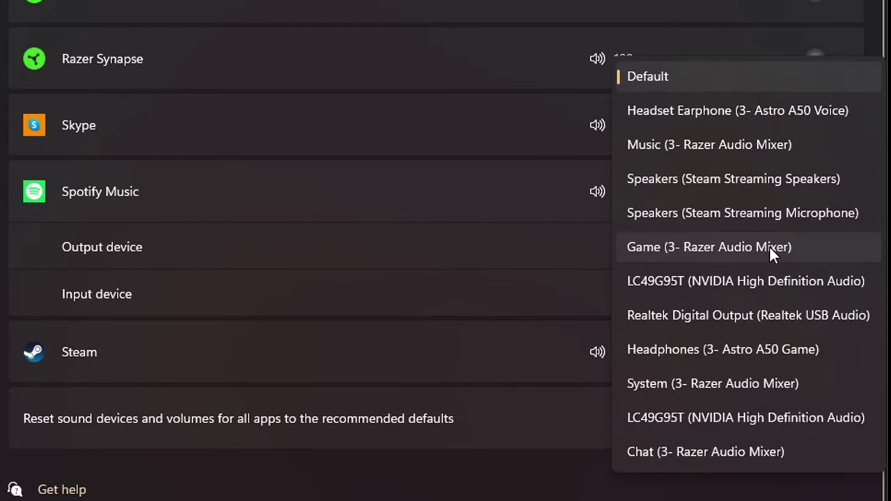
pyautogui.click(726, 142)
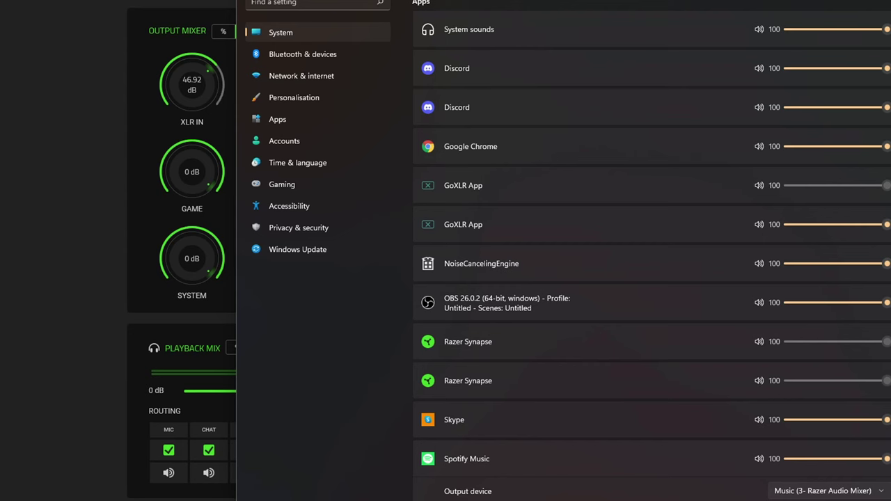
pyautogui.hotkey('alt', 'F4')
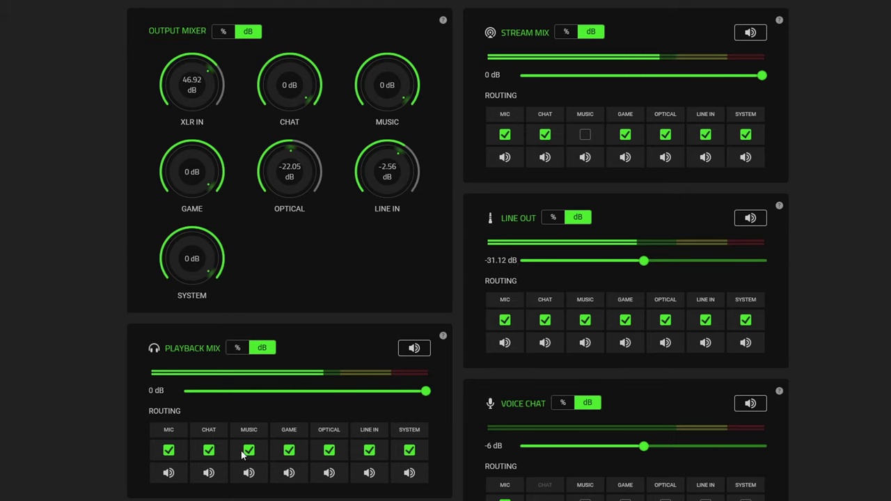
# Step: Route Music to the Stream Mix but not to the Playback Mix, and lower the Music output level to about -36 dB
pyautogui.click(588, 136)
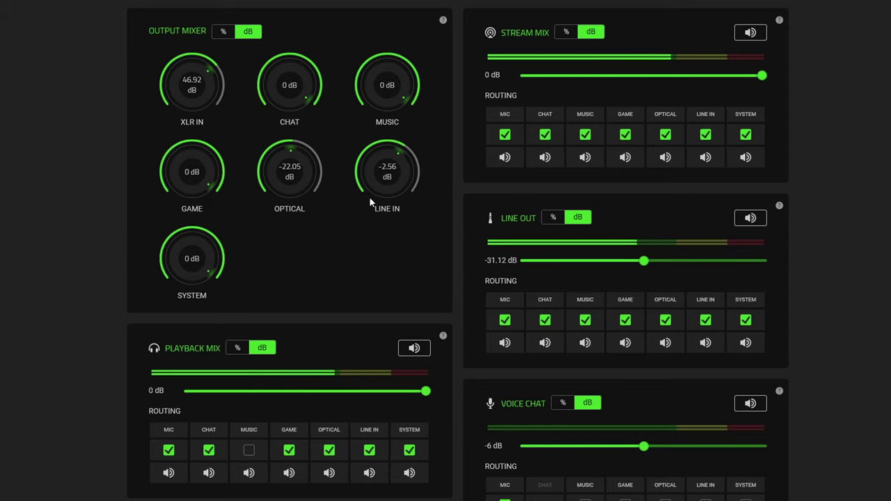
pyautogui.moveTo(406, 98); pyautogui.dragTo(372, 85)
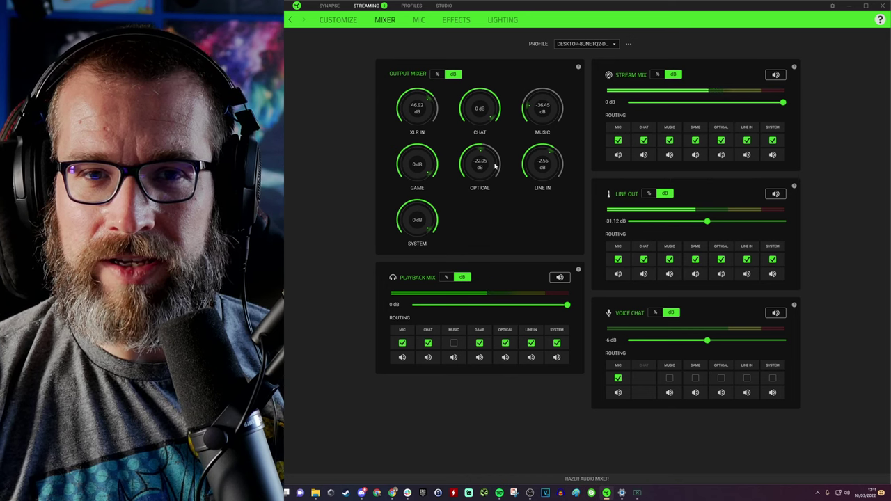
# Step: Raise the Voice Chat volume in the mixer to 0 dB
pyautogui.click(338, 19)
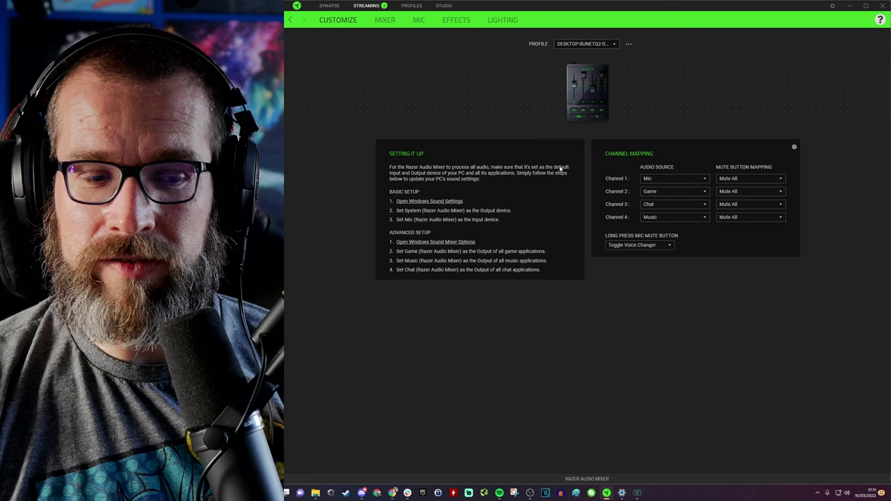
pyautogui.click(385, 20)
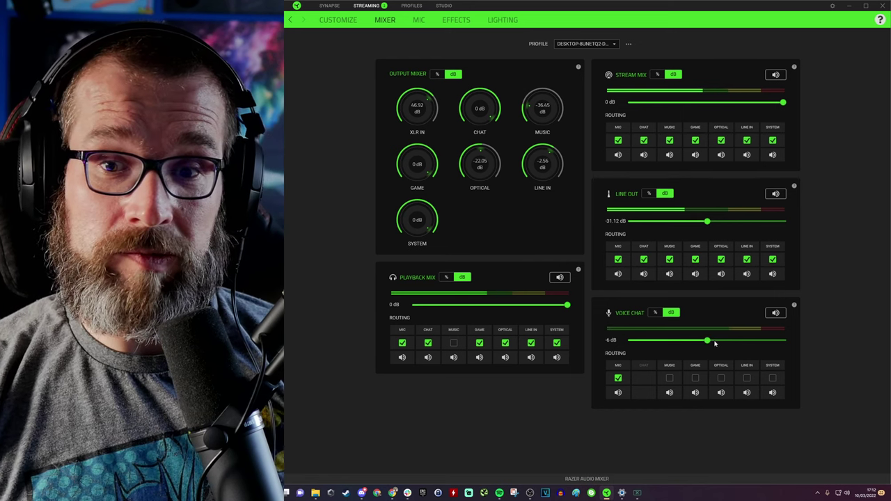
pyautogui.moveTo(709, 342); pyautogui.dragTo(783, 341)
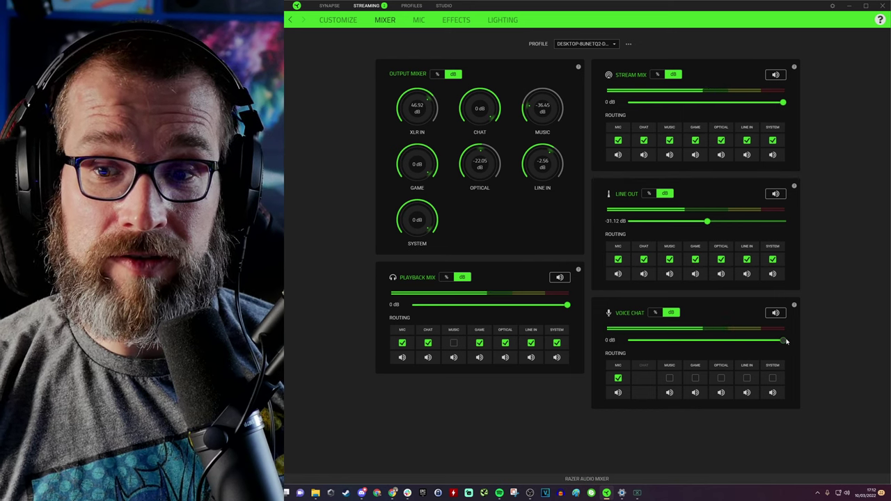
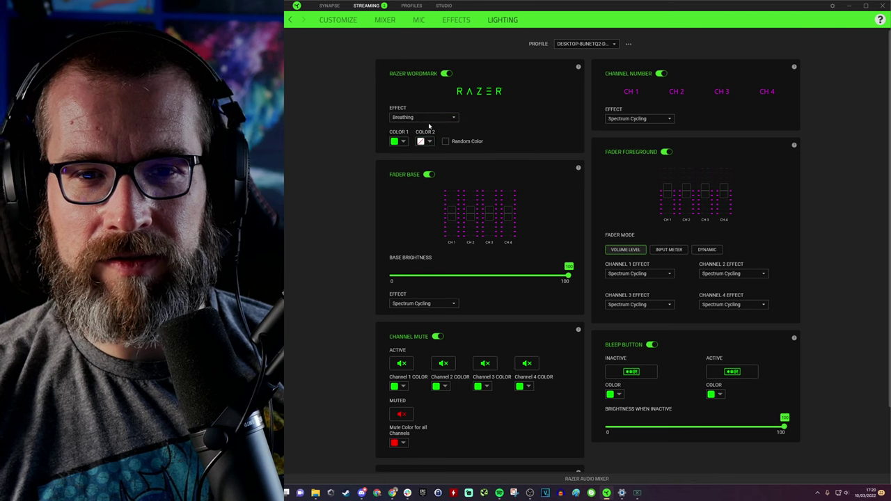
# Step: Enable Random Color for the Razer Wordmark's Breathing effect
pyautogui.click(445, 142)
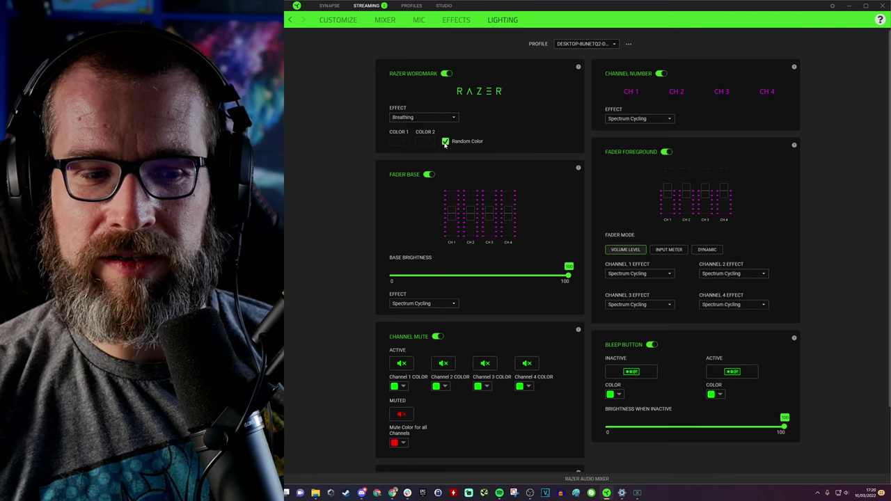
# Step: Switch the Fader Base lighting off and on again, and check its effect options
pyautogui.click(429, 175)
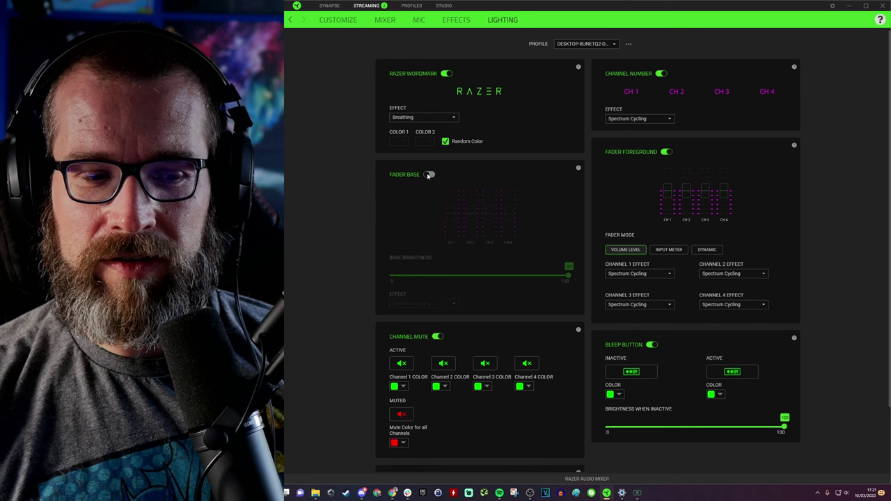
pyautogui.click(429, 175)
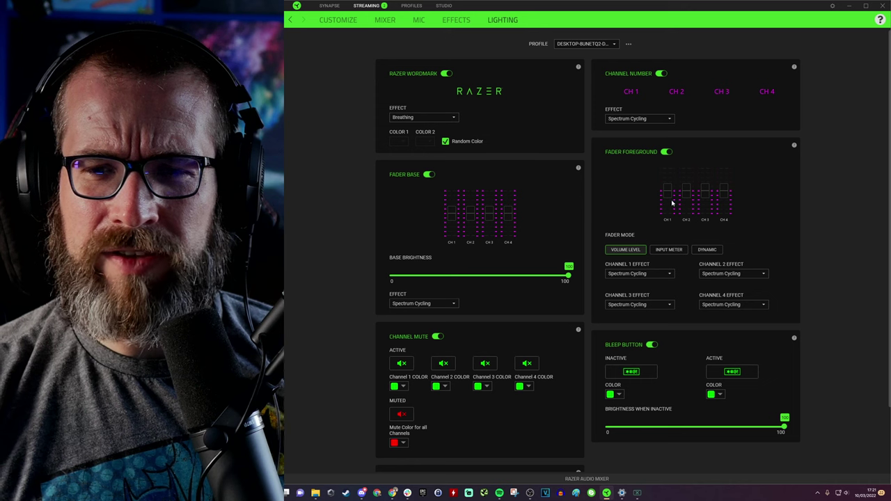
pyautogui.scroll(-1, 473, 286)
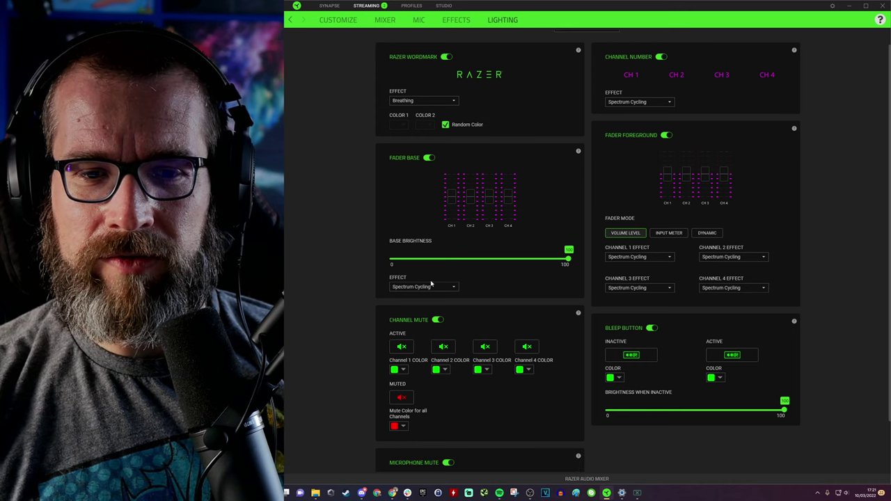
pyautogui.click(431, 286)
pyautogui.click(431, 287)
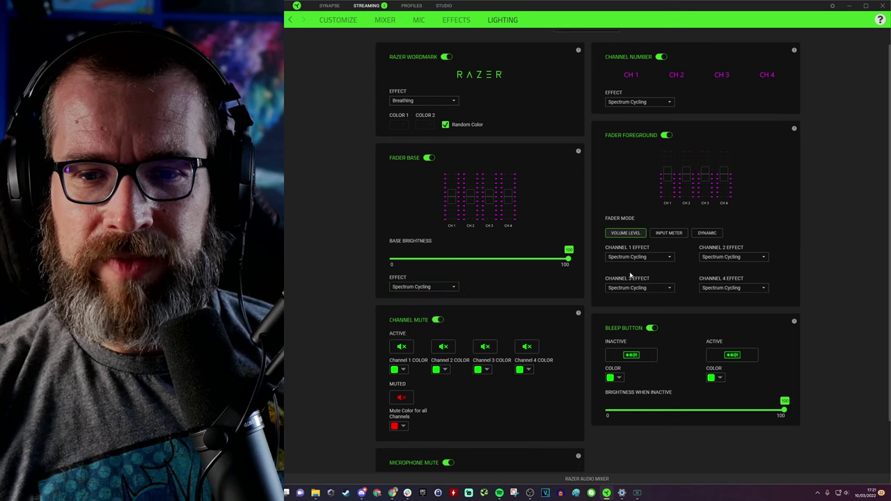
# Step: Try the Fader Foreground's Dynamic and Volume Level modes, and set its fader mode to Input Meter
pyautogui.click(670, 233)
pyautogui.click(705, 234)
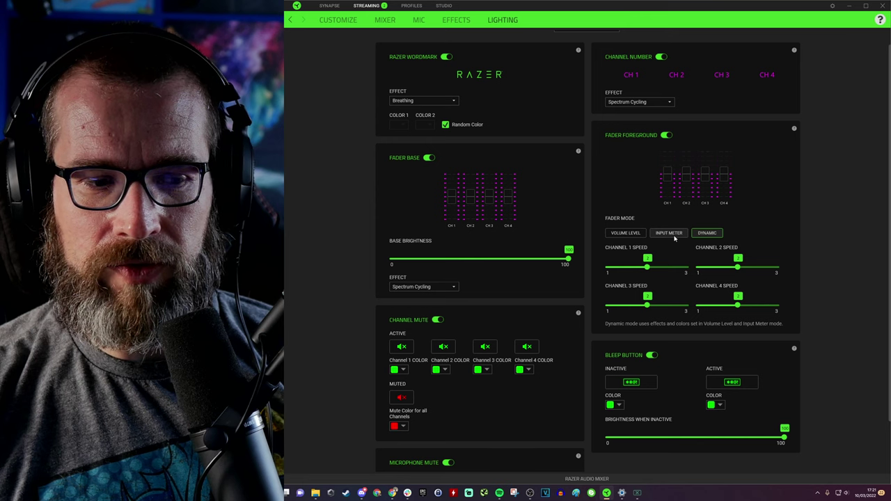
pyautogui.click(670, 234)
pyautogui.click(628, 234)
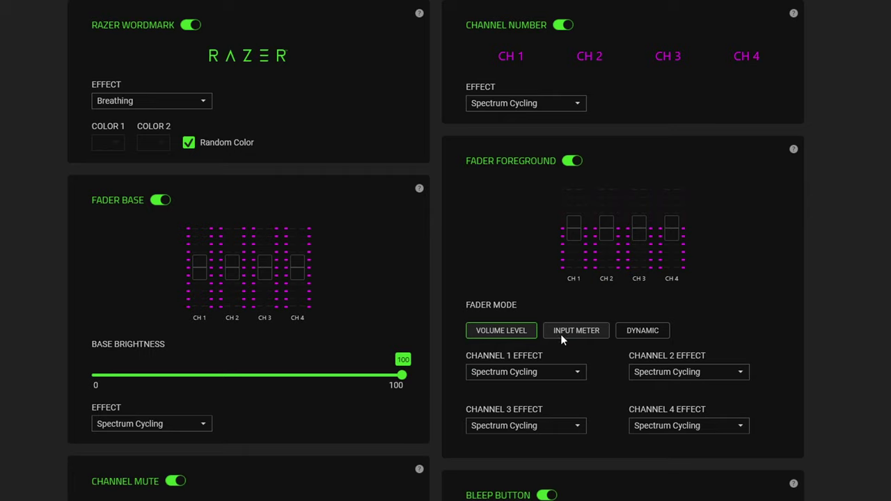
pyautogui.click(563, 339)
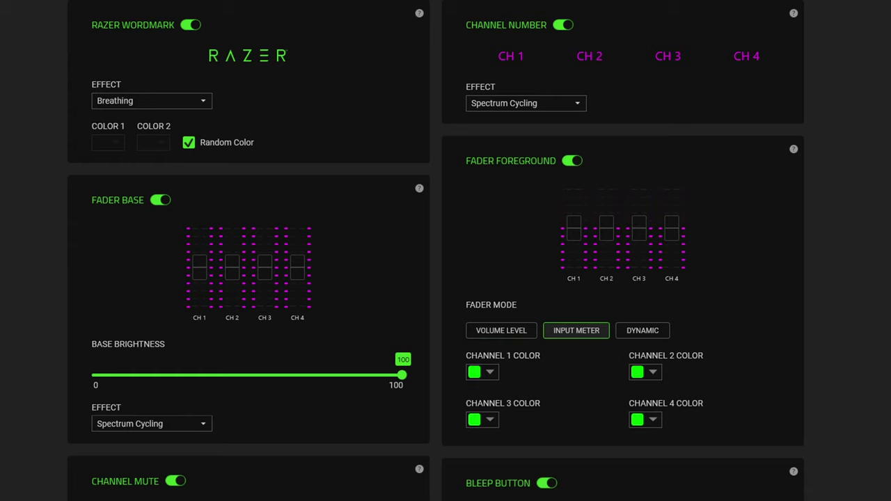
# Step: Check the color choices for Channel 1 in the Channel Mute lighting section without changing the color
pyautogui.scroll(-1, 435, 250)
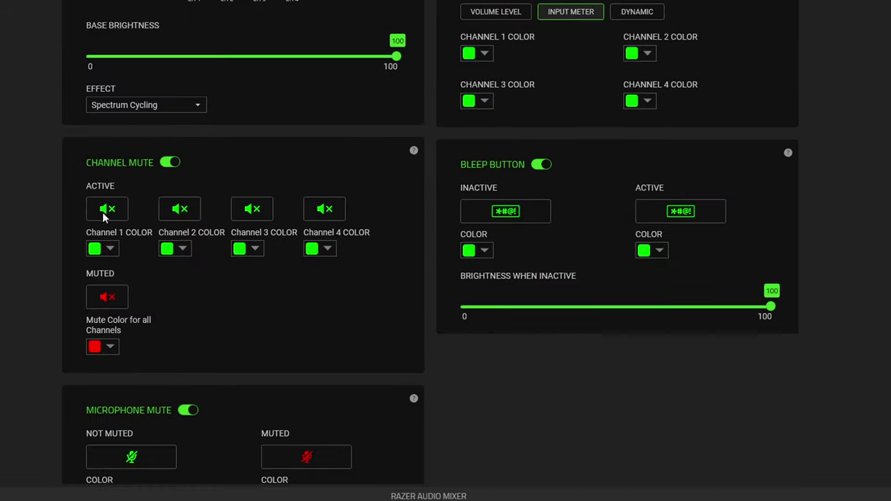
pyautogui.click(97, 251)
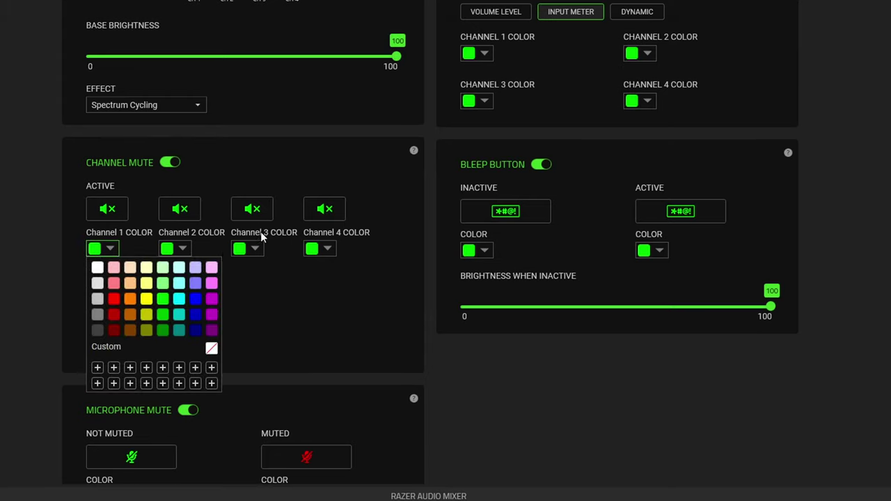
pyautogui.click(265, 184)
pyautogui.scroll(-1, 133, 327)
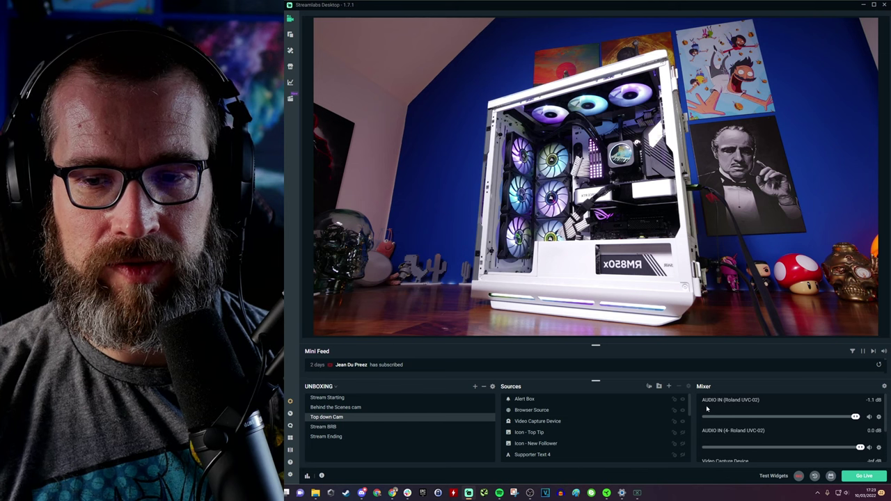
# Step: Switch to Streamlabs Desktop, load the SLOBS Default Purple - Retrowave scene collection and open the audio settings
pyautogui.click(322, 387)
pyautogui.click(327, 445)
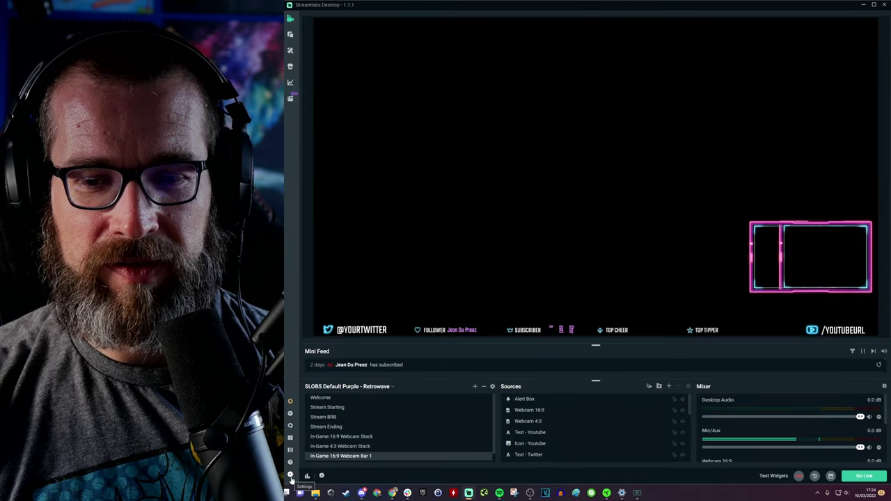
pyautogui.click(290, 476)
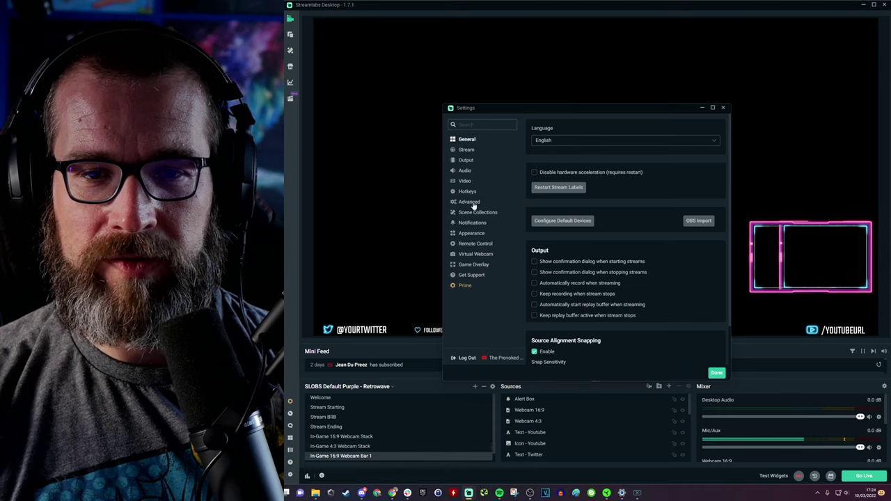
pyautogui.click(464, 171)
# Step: Set both Desktop Audio devices and all three Mic/Auxiliary devices to Disabled
pyautogui.click(565, 202)
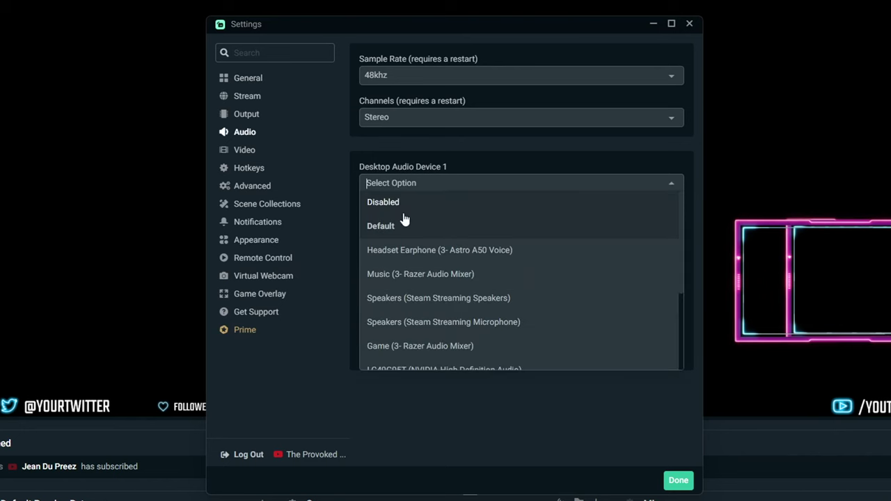
pyautogui.click(398, 203)
pyautogui.click(397, 224)
pyautogui.click(395, 245)
pyautogui.click(389, 267)
pyautogui.click(394, 289)
pyautogui.click(392, 308)
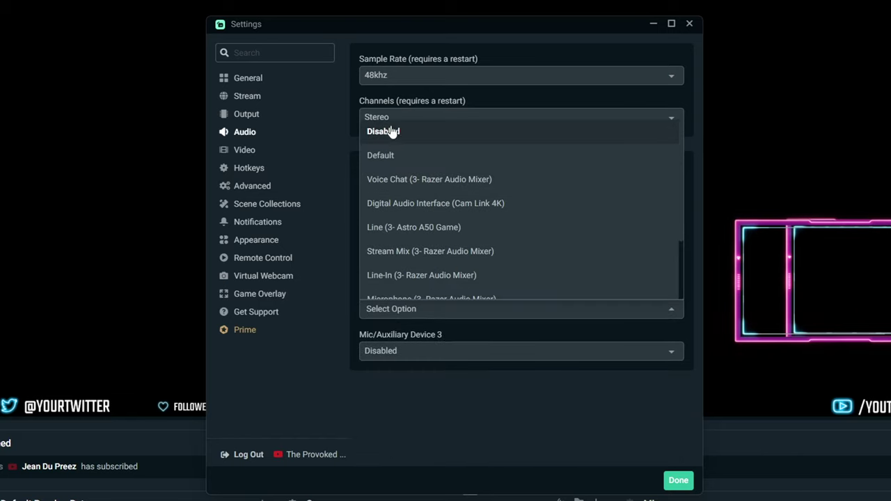
pyautogui.click(388, 134)
pyautogui.click(397, 348)
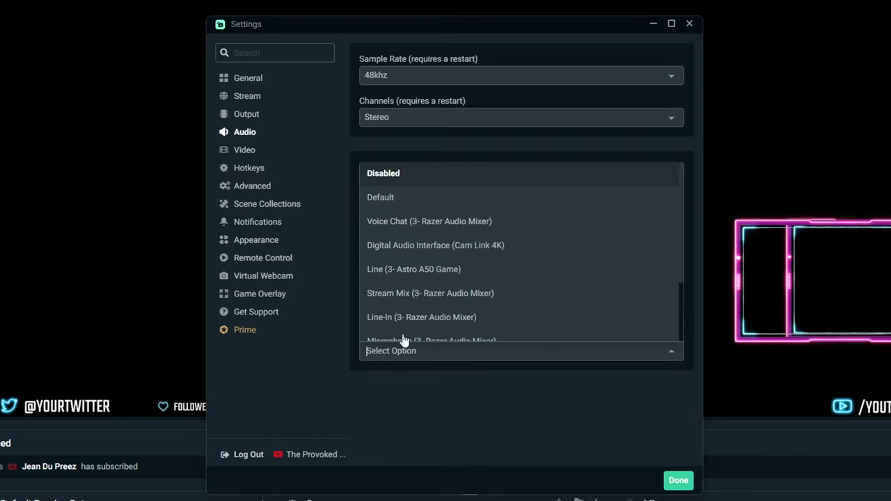
pyautogui.click(399, 177)
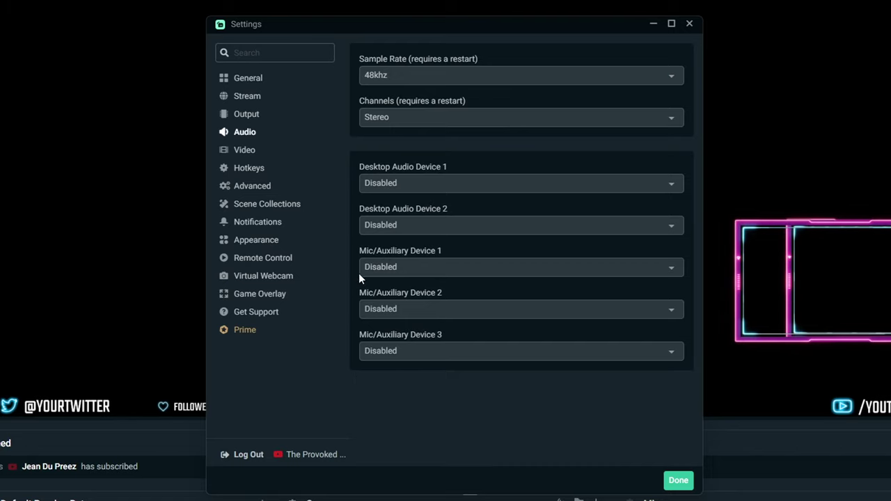
# Step: Set Mic/Auxiliary Device 1 to Stream Mix (3- Razer Audio Mixer) and close the settings
pyautogui.click(393, 266)
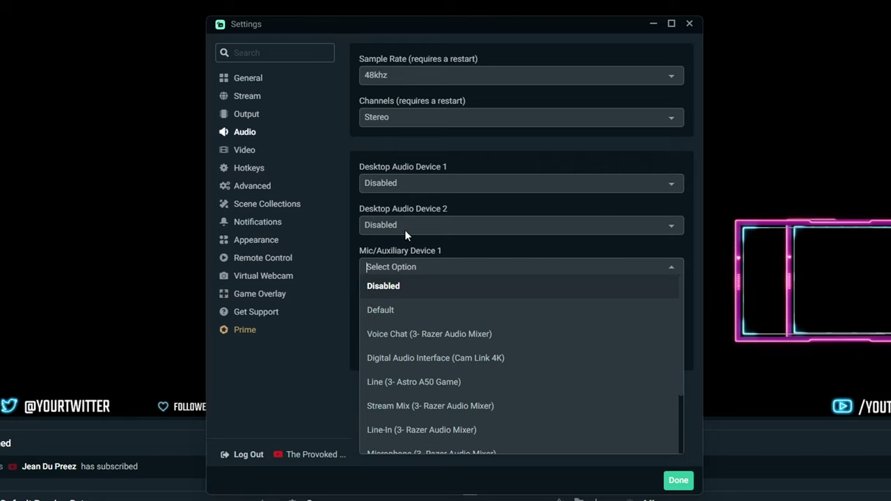
pyautogui.scroll(-3, 492, 352)
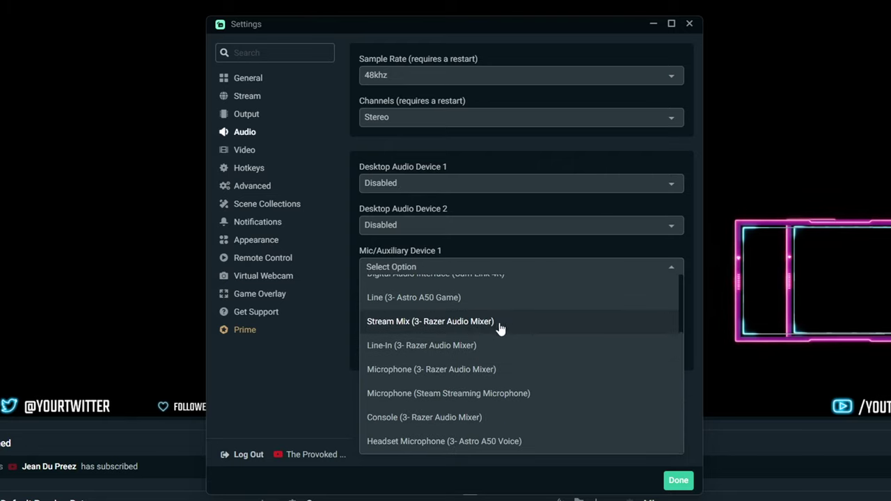
pyautogui.click(502, 323)
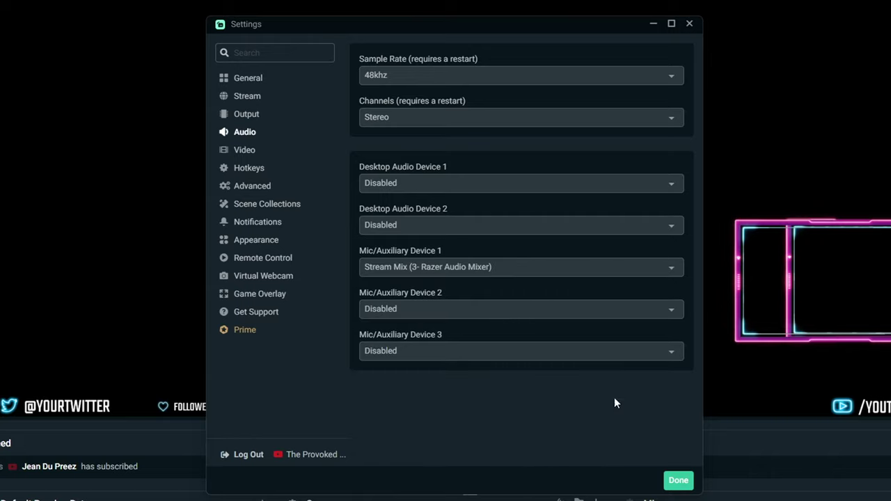
pyautogui.click(678, 480)
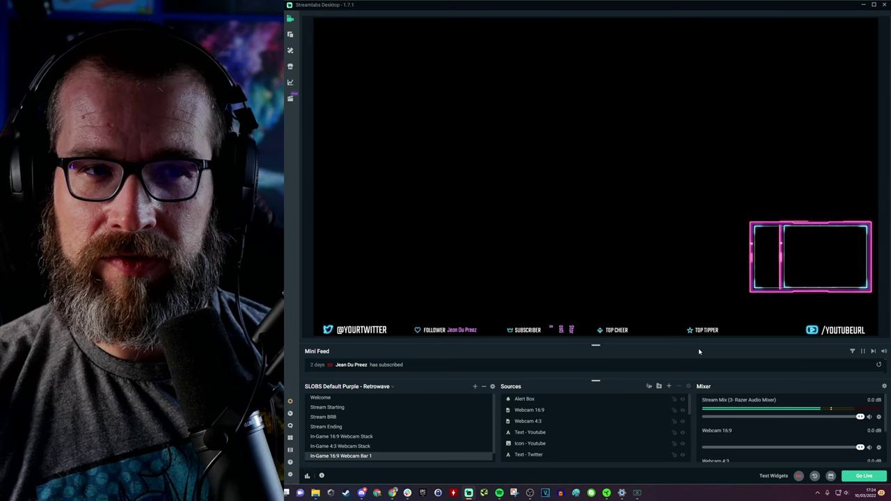
# Step: Switch to the Razer Audio Mixer, remove Game and Music from the Stream Mix routing and add both back
pyautogui.click(605, 494)
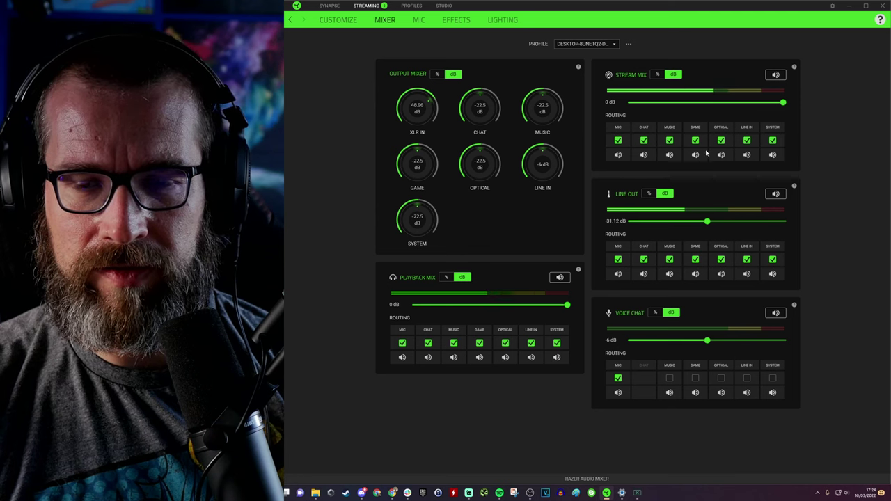
pyautogui.click(694, 139)
pyautogui.click(669, 140)
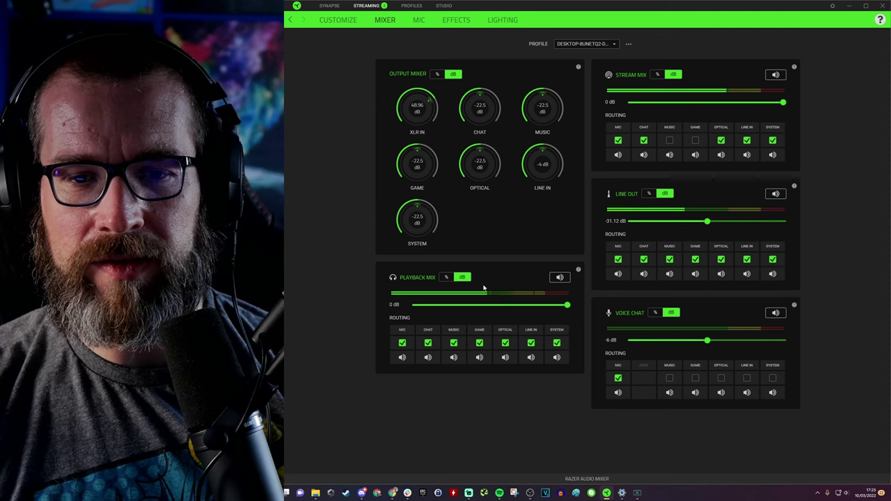
pyautogui.click(669, 140)
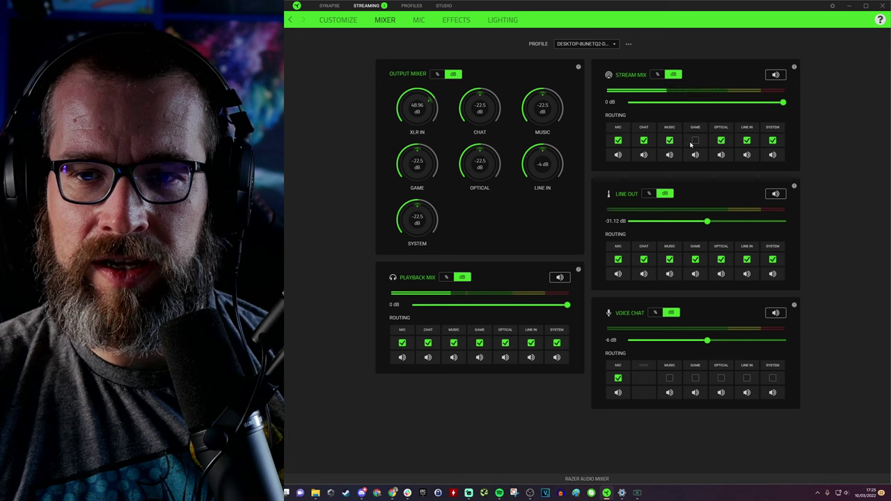
pyautogui.click(695, 140)
pyautogui.click(850, 7)
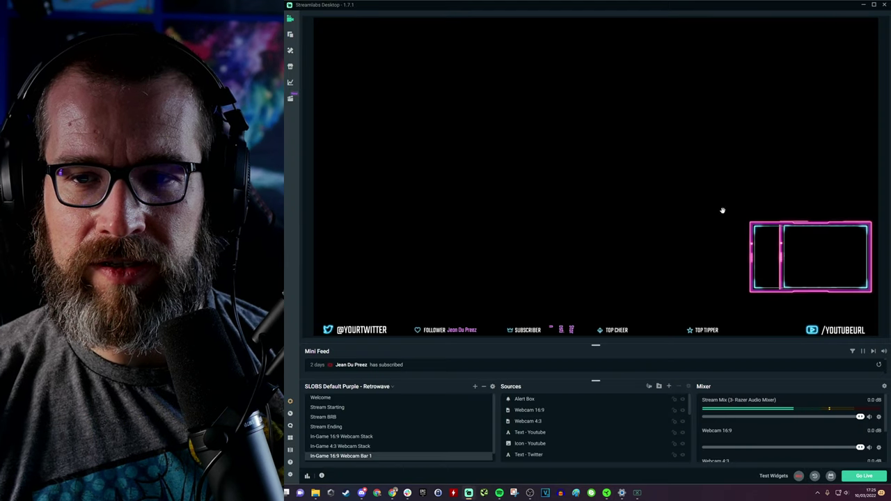
# Step: Switch to Discord and set the voice input device to Voice Chat (3- Razer Audio Mixer)
pyautogui.click(360, 493)
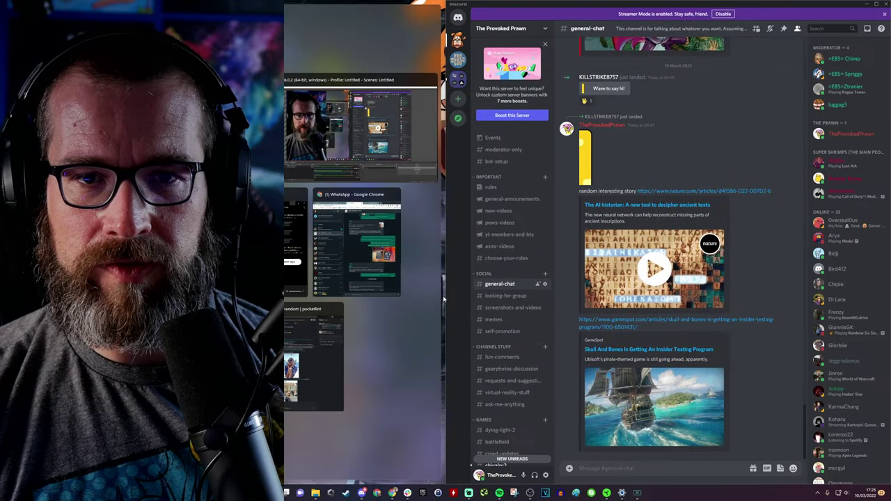
pyautogui.click(546, 476)
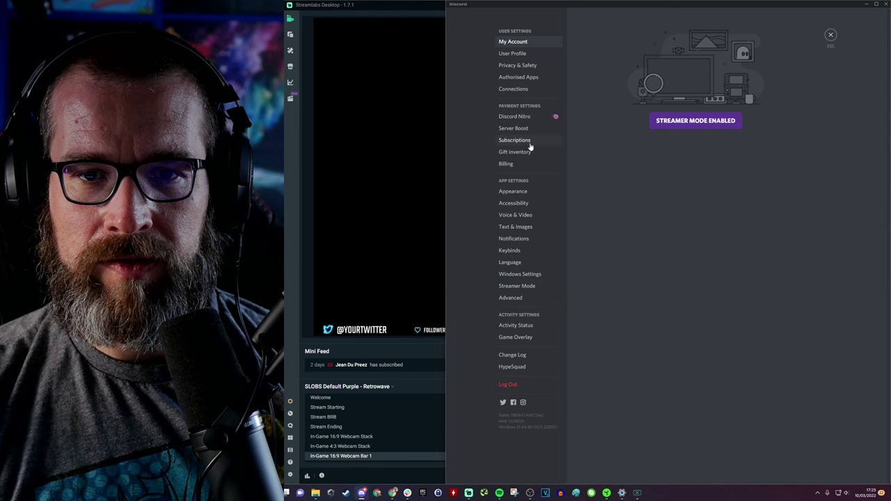
pyautogui.click(526, 216)
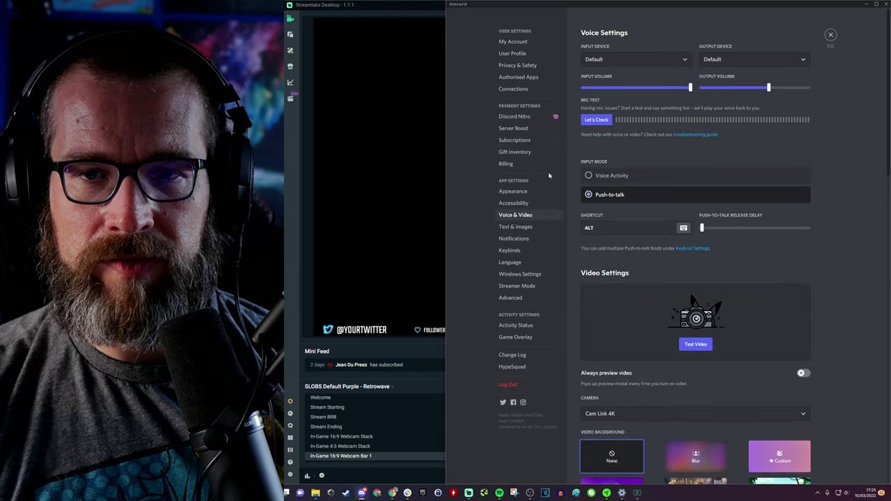
pyautogui.click(640, 67)
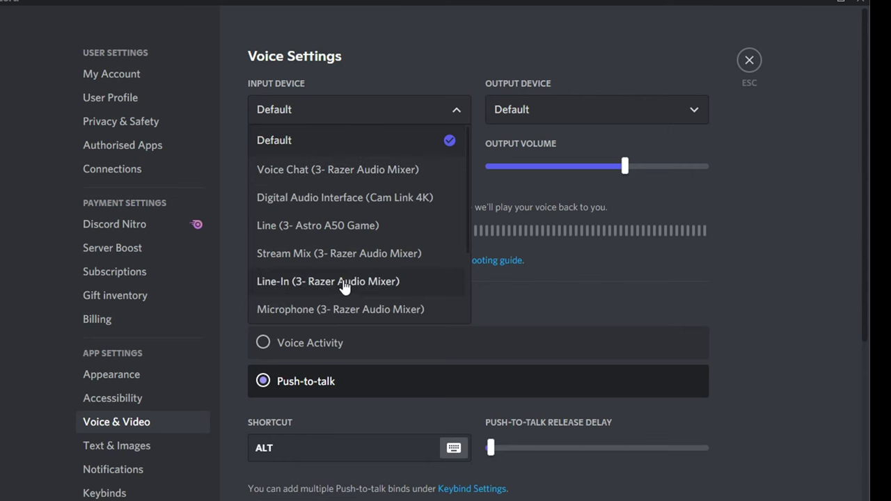
pyautogui.scroll(-3, 364, 269)
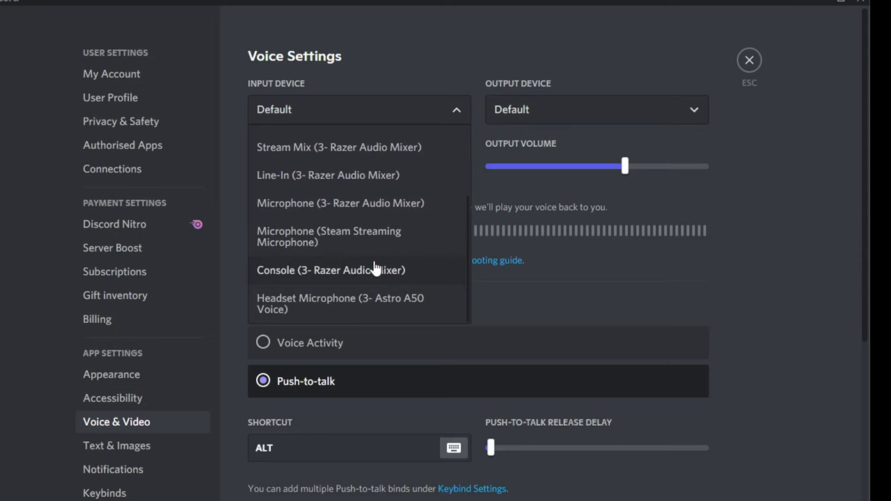
pyautogui.scroll(3, 374, 269)
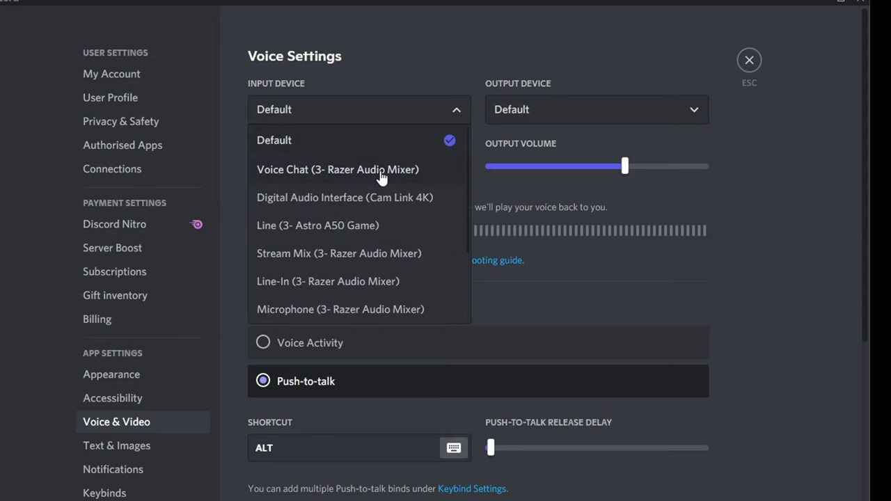
pyautogui.click(402, 175)
# Step: Set the voice output device to Chat (3- Razer Audio Mixer) and close the Discord settings
pyautogui.click(547, 113)
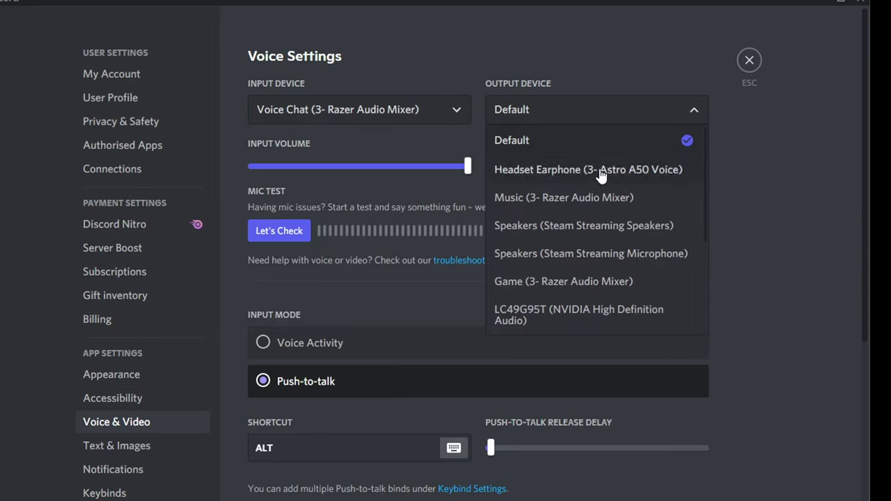
pyautogui.scroll(-5, 612, 254)
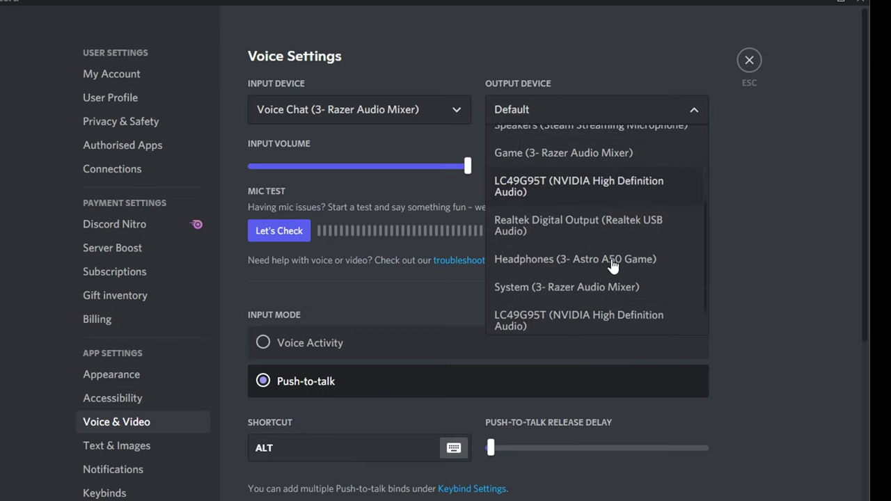
pyautogui.scroll(5, 615, 265)
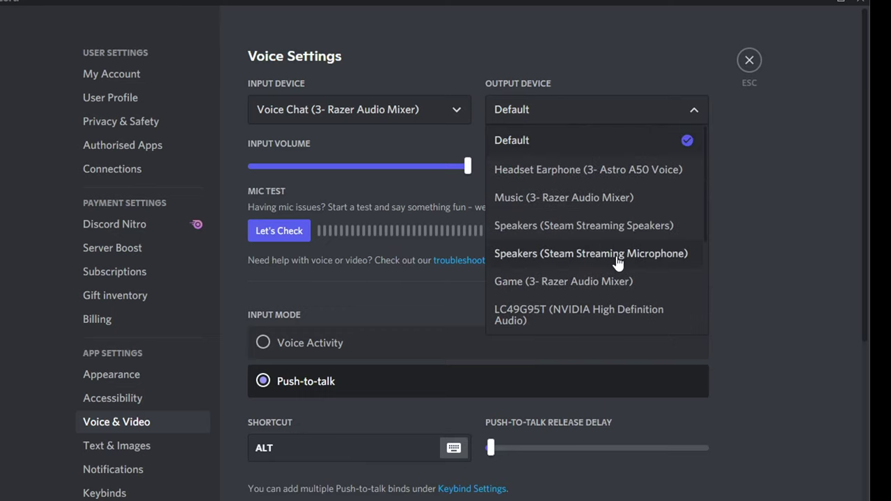
pyautogui.scroll(-5, 668, 221)
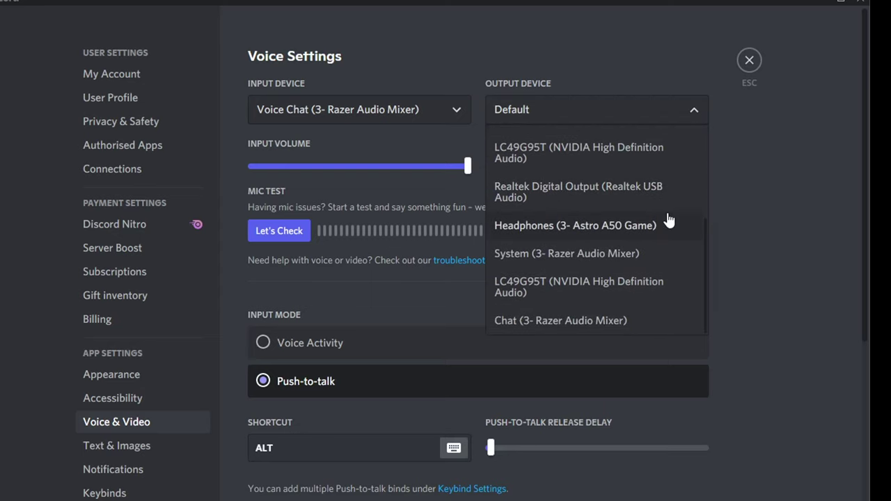
pyautogui.click(589, 321)
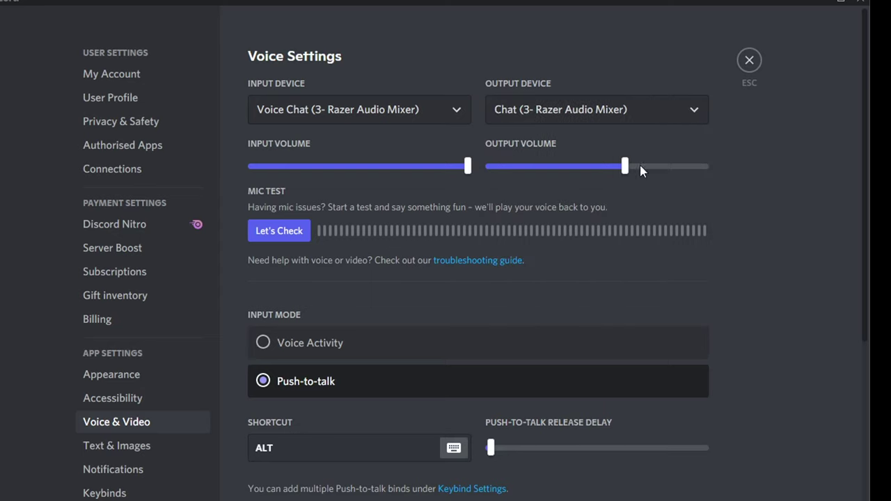
pyautogui.click(749, 61)
pyautogui.click(823, 7)
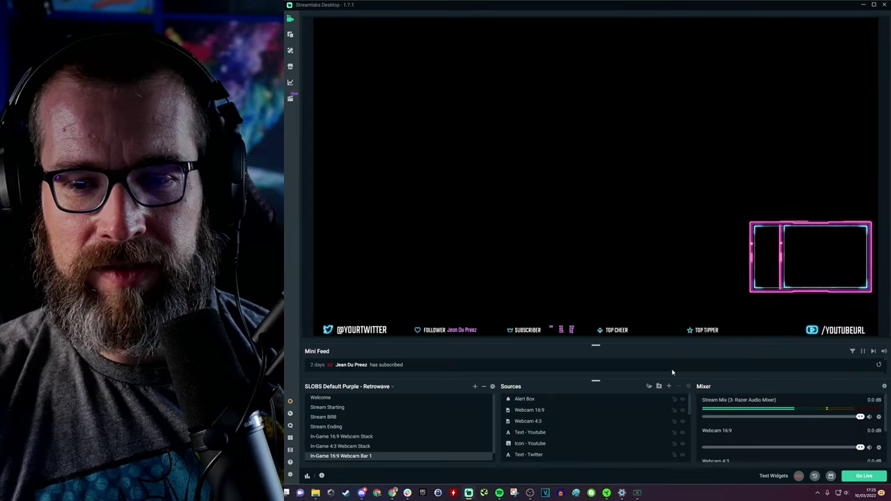
# Step: Return to the Razer Audio Mixer and turn the Chat output level up to about -14 dB and further towards its maximum
pyautogui.click(873, 4)
pyautogui.click(843, 29)
pyautogui.click(606, 493)
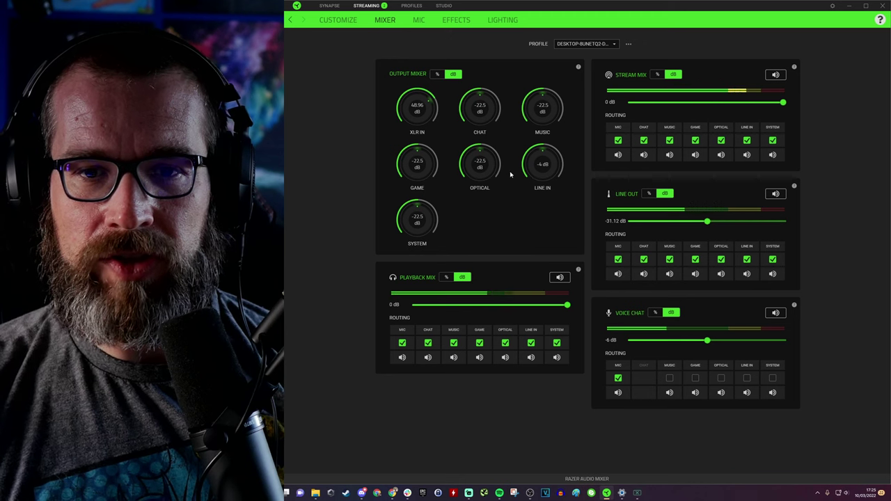
pyautogui.moveTo(475, 94)
pyautogui.mouseDown()
pyautogui.moveTo(497, 112)
pyautogui.moveTo(490, 98)
pyautogui.mouseUp()
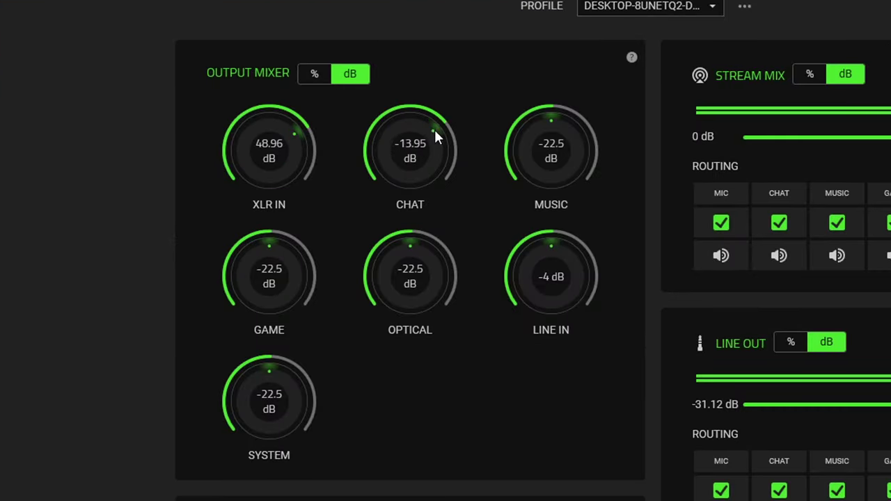
pyautogui.moveTo(435, 137); pyautogui.dragTo(447, 179)
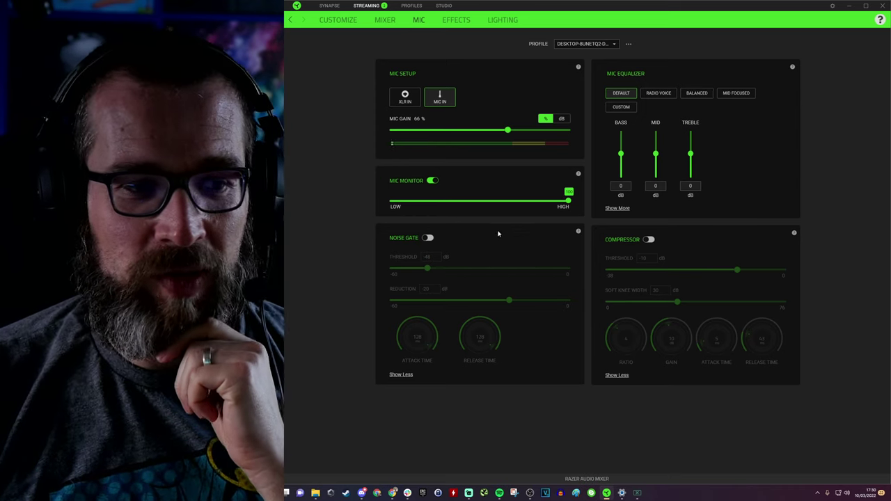
# Step: Enable the microphone noise gate with a threshold of -44 dB and enable the compressor
pyautogui.click(429, 237)
pyautogui.moveTo(426, 269)
pyautogui.mouseDown()
pyautogui.moveTo(457, 270)
pyautogui.moveTo(394, 272)
pyautogui.moveTo(566, 271)
pyautogui.moveTo(440, 274)
pyautogui.mouseUp()
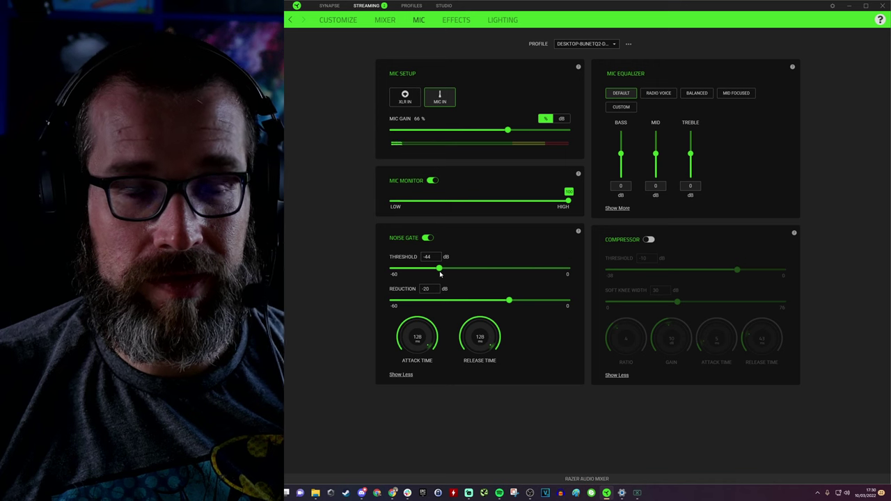
pyautogui.click(648, 240)
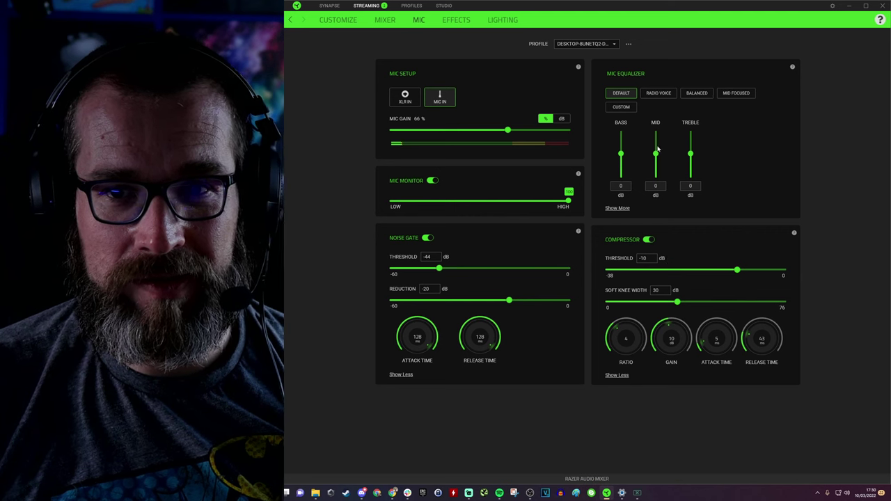
# Step: Try the Radio Voice, Balanced, Mid Focused and Custom mic equalizer presets and settle on Balanced
pyautogui.click(661, 93)
pyautogui.click(696, 93)
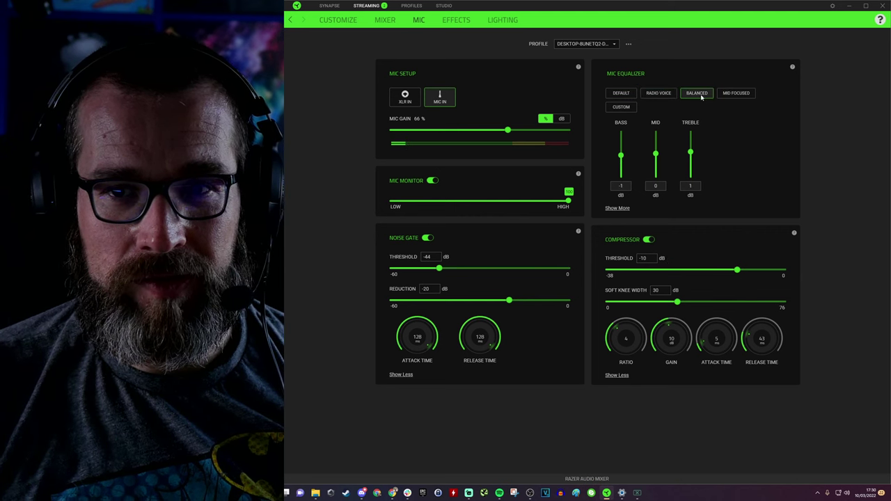
pyautogui.click(735, 93)
pyautogui.click(620, 108)
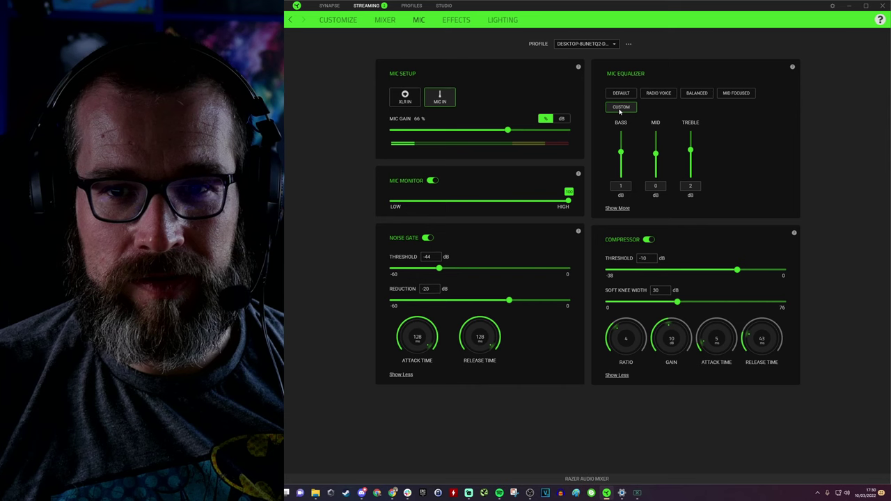
pyautogui.click(735, 93)
pyautogui.click(696, 93)
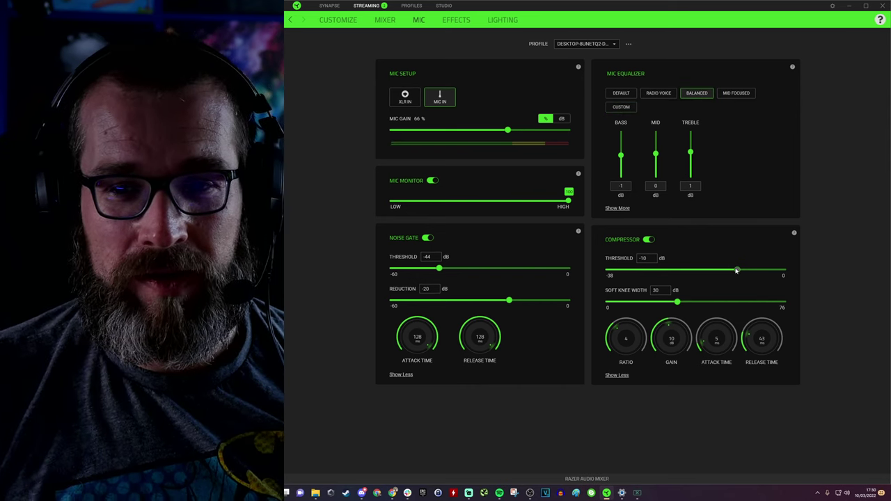
# Step: Turn off the microphone's compressor and noise gate
pyautogui.click(648, 239)
pyautogui.click(427, 238)
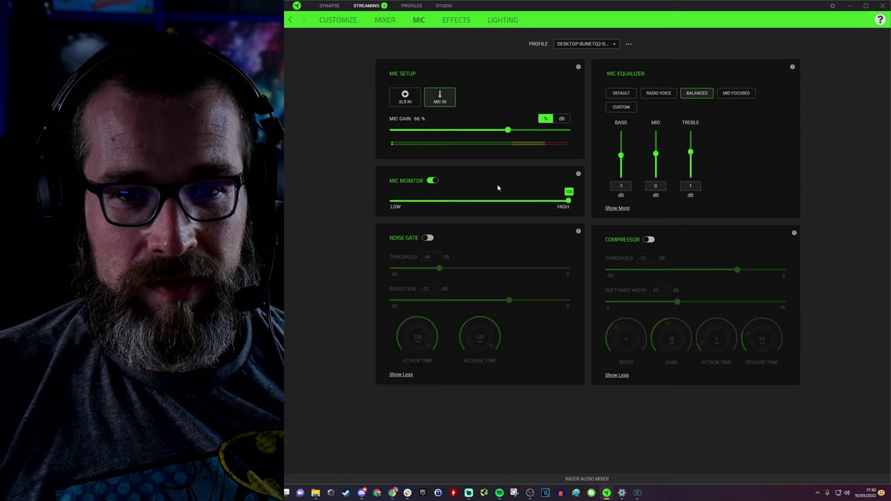
# Step: Turn on the voice changer in the microphone effects, try the Monster and Cartoon voices, and switch the voice changer off
pyautogui.click(456, 20)
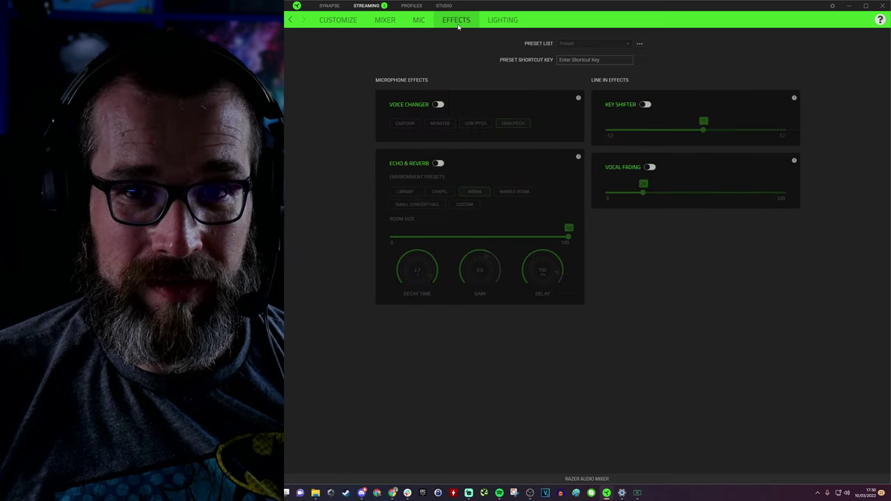
pyautogui.click(439, 104)
pyautogui.click(439, 123)
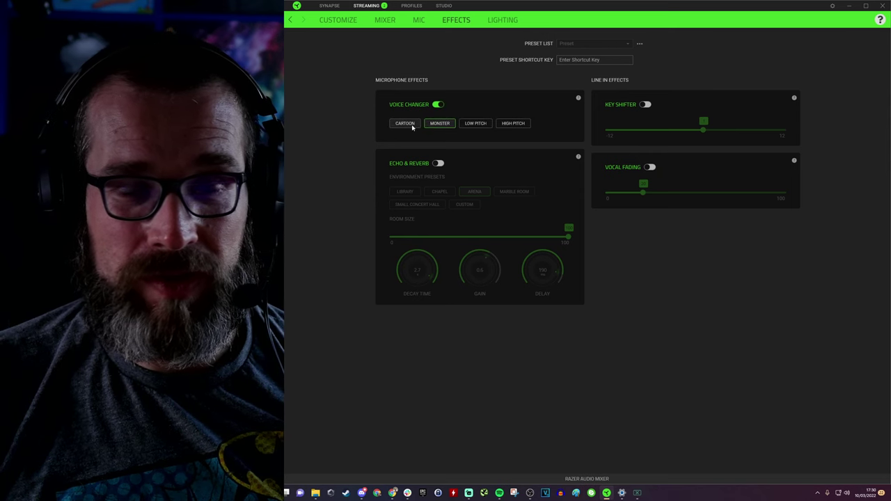
pyautogui.click(410, 124)
pyautogui.click(438, 105)
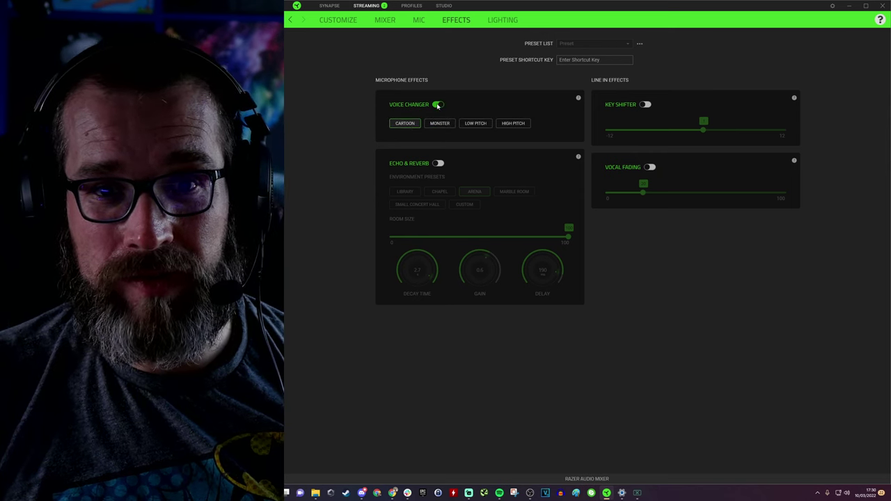